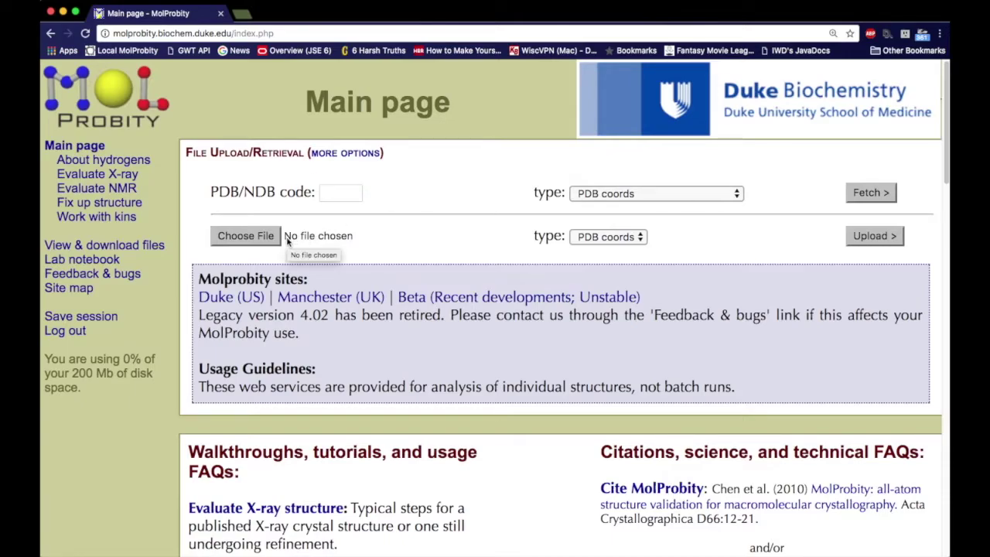
Upload the local file model.pdb to MolProbity (2 chains, 194 residues)
{"action": "left_click", "coordinate": [233, 242]}
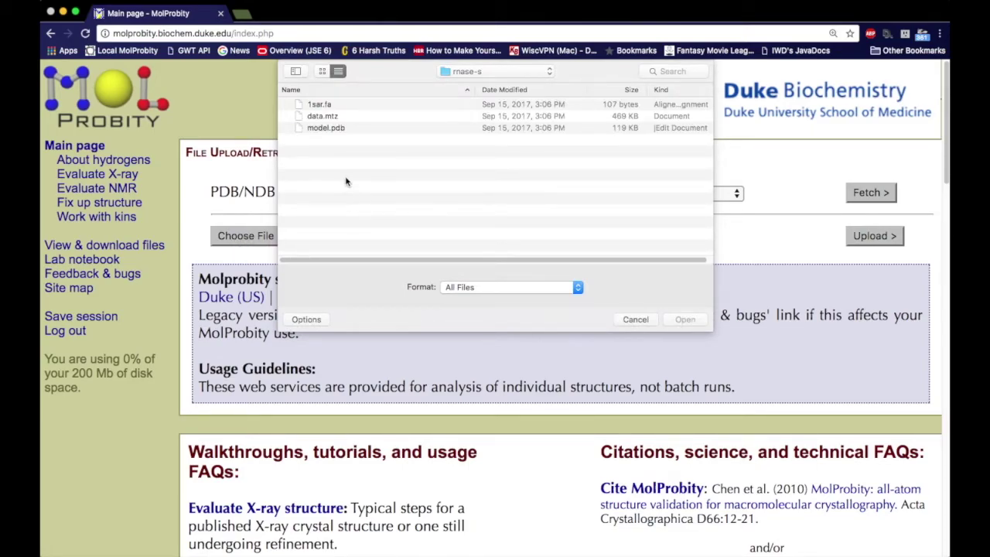
{"action": "left_click", "coordinate": [326, 130]}
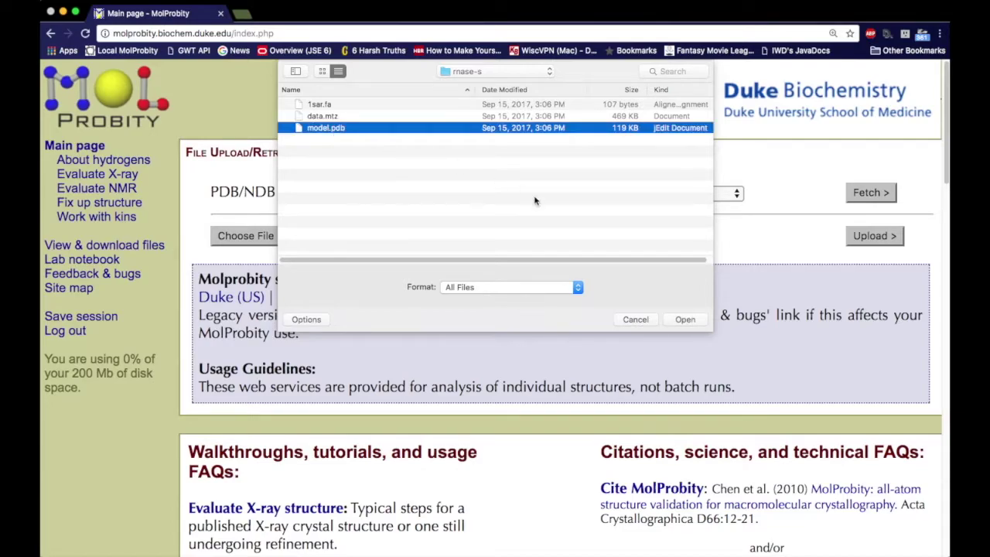
{"action": "left_click", "coordinate": [686, 320]}
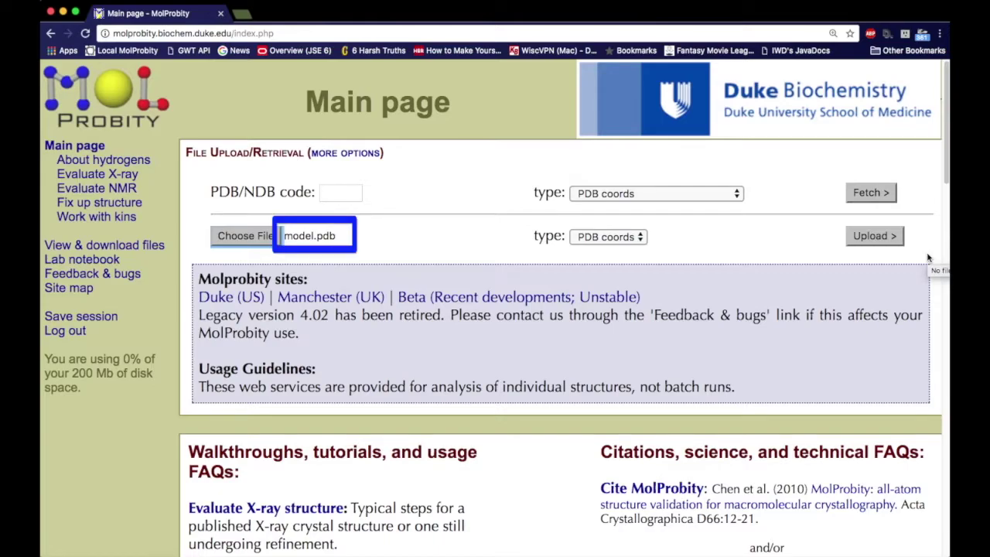
{"action": "left_click", "coordinate": [880, 237]}
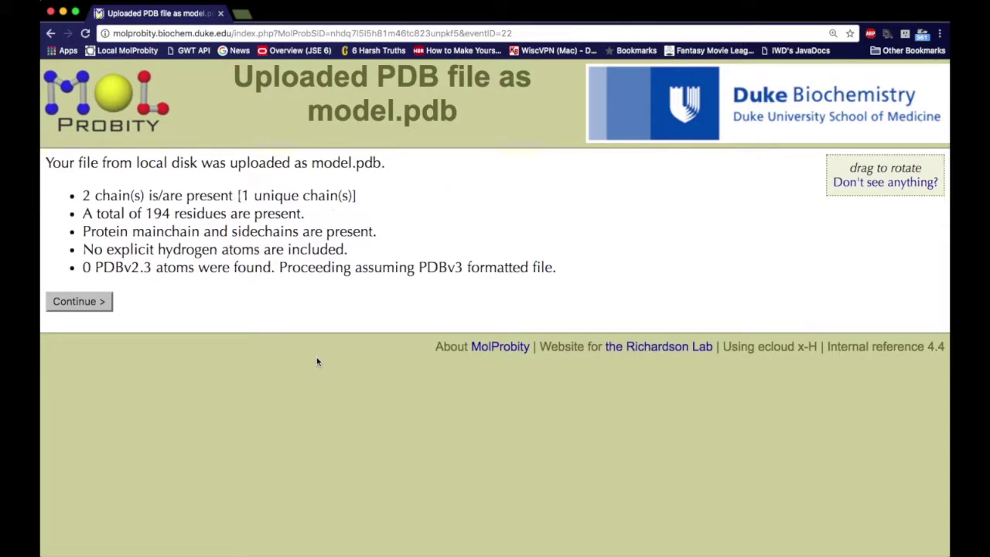
Continue to the main page with model.pdb as the working file
{"action": "left_click", "coordinate": [76, 302]}
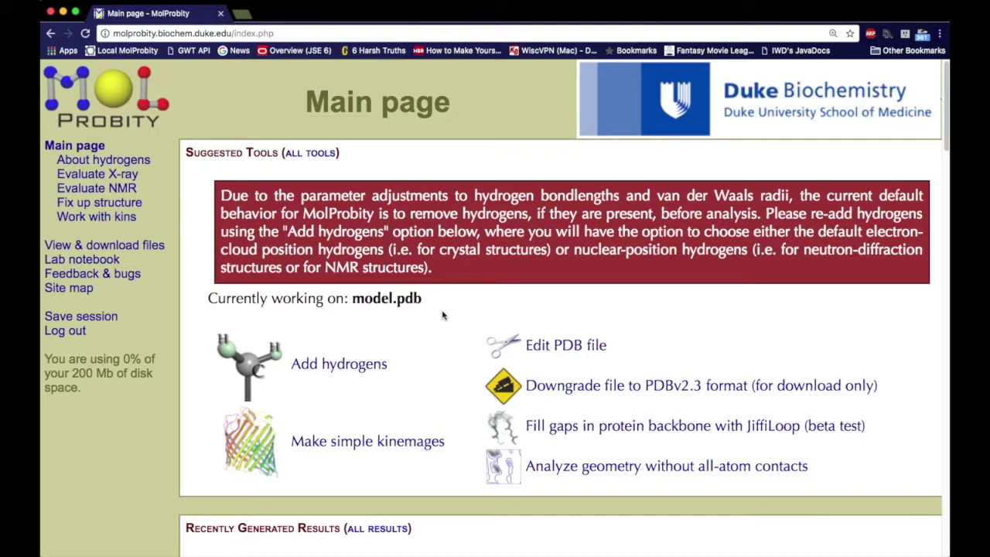
Add 1390 hydrogens with Asn/Gln/His flips, making modelFH.pdb the working model
{"action": "left_click", "coordinate": [365, 367]}
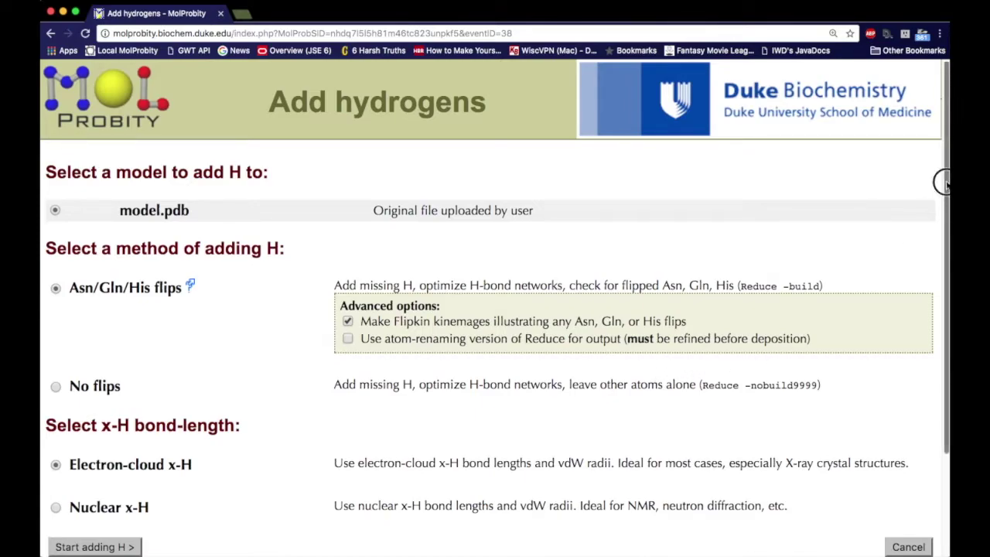
{"action": "left_click_drag", "start_coordinate": [944, 182], "coordinate": [944, 206]}
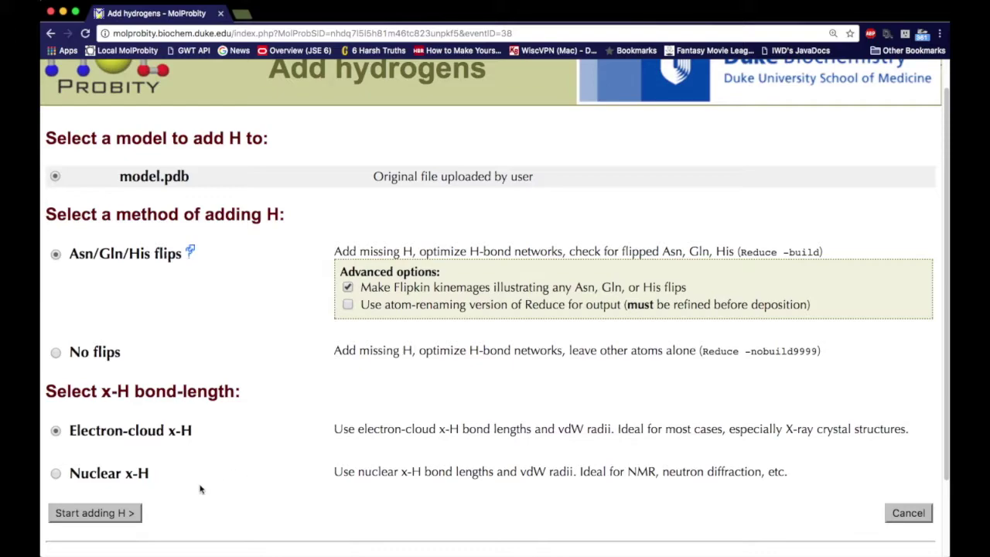
{"action": "left_click", "coordinate": [110, 515]}
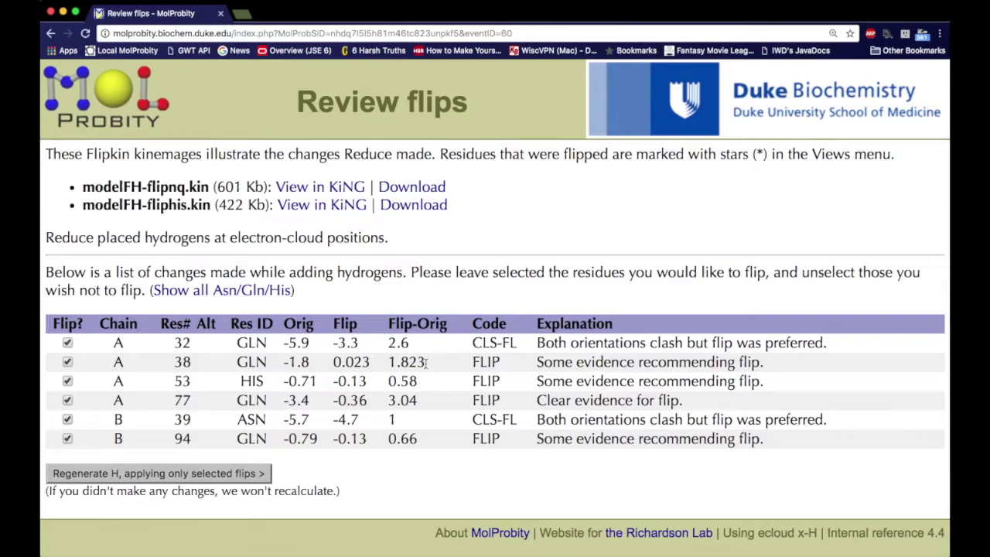
{"action": "left_click", "coordinate": [238, 473]}
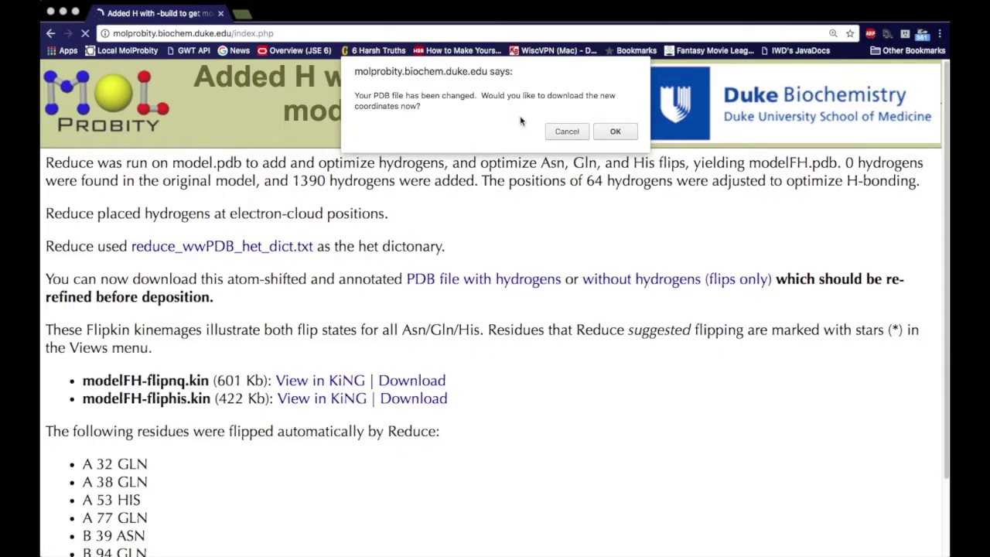
{"action": "left_click", "coordinate": [561, 132]}
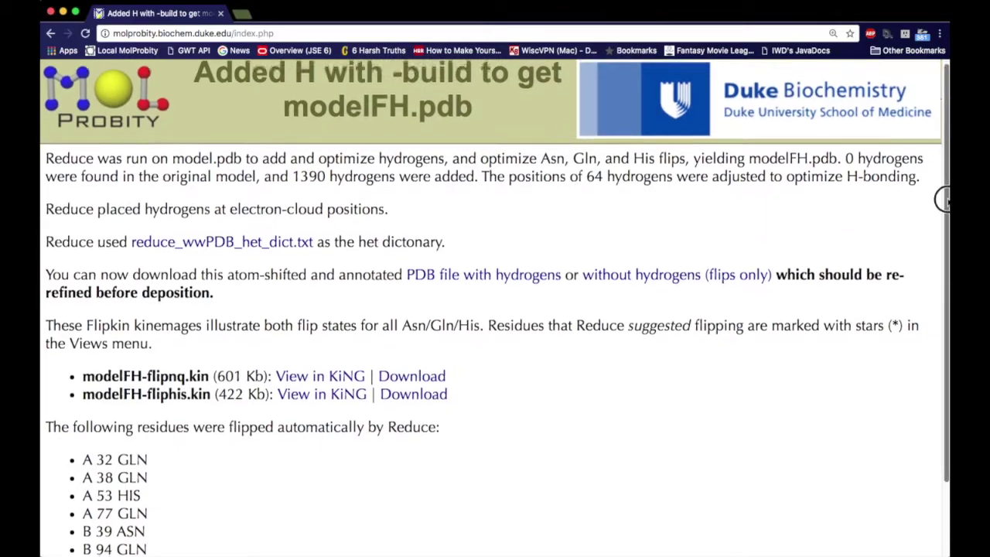
{"action": "scroll", "coordinate": [942, 199], "scroll_direction": "down", "scroll_amount": 3}
{"action": "left_click", "coordinate": [101, 499]}
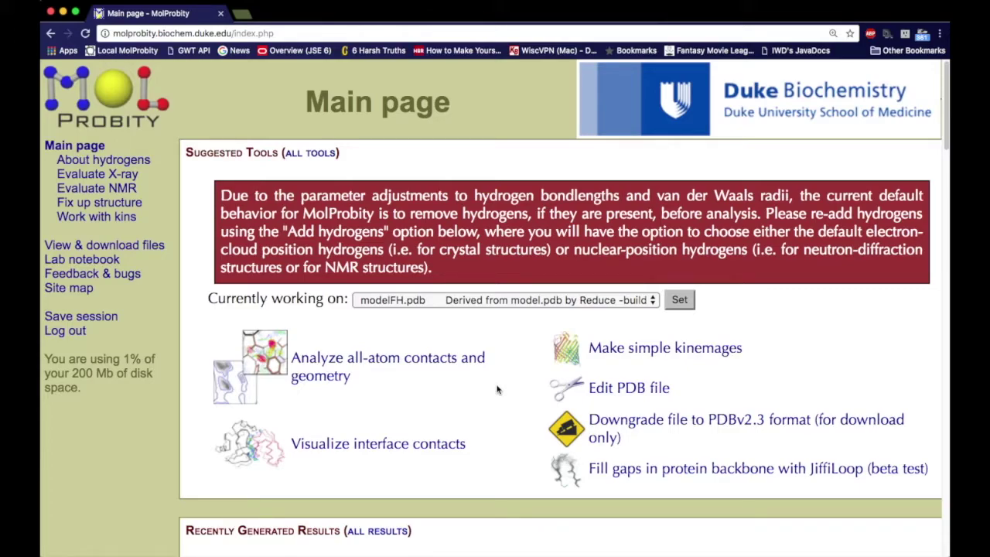
{"action": "left_click", "coordinate": [532, 305]}
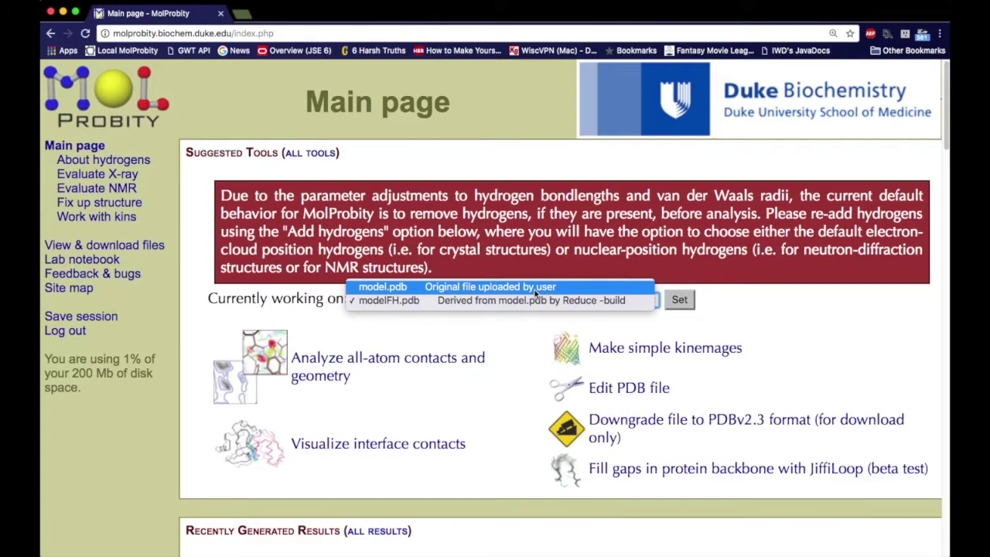
{"action": "left_click", "coordinate": [535, 291]}
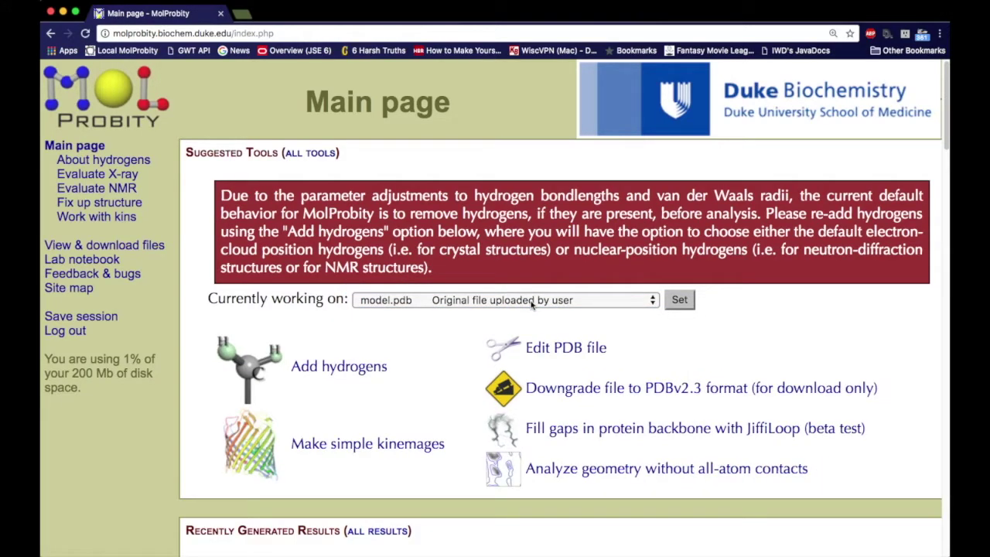
{"action": "left_click", "coordinate": [533, 305]}
{"action": "left_click", "coordinate": [533, 314]}
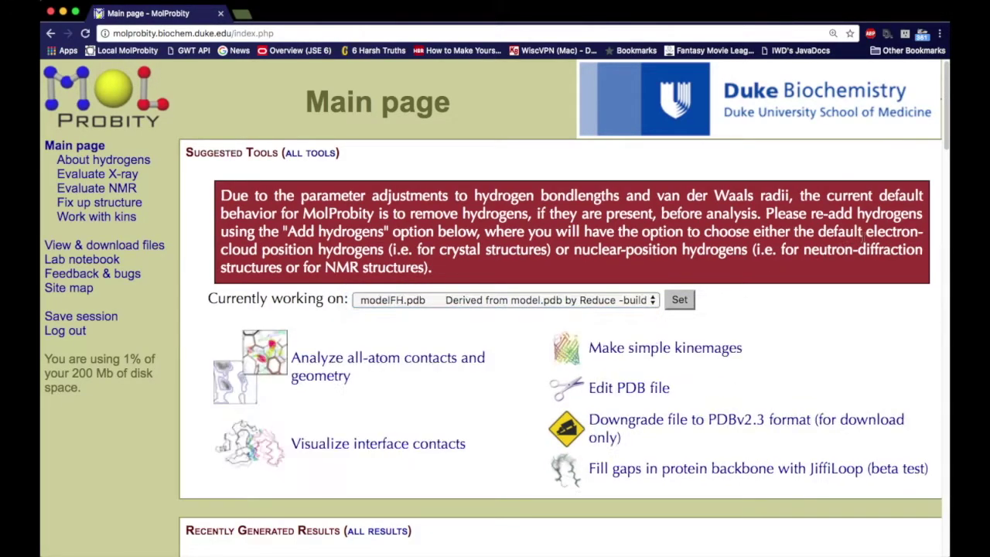
{"action": "left_click_drag", "start_coordinate": [946, 120], "coordinate": [947, 236]}
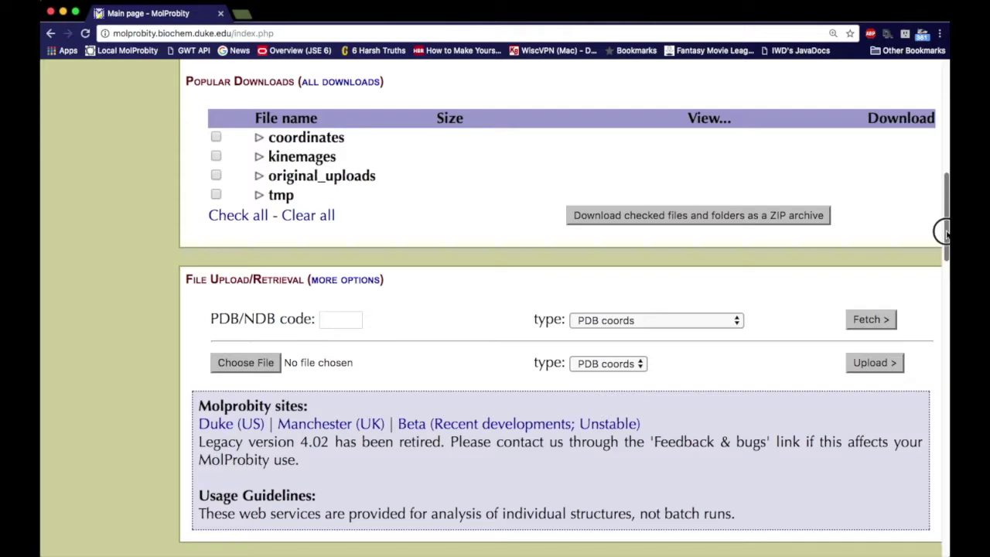
{"action": "left_click_drag", "start_coordinate": [947, 236], "coordinate": [944, 124]}
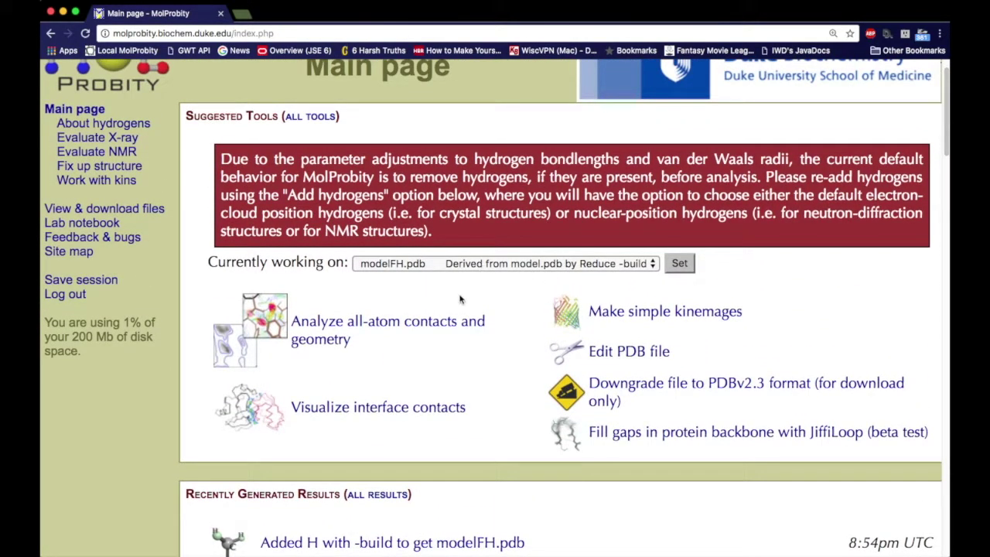
Run the all-atom contacts and geometry analysis on modelFH.pdb with default outputs
{"action": "left_click", "coordinate": [454, 328]}
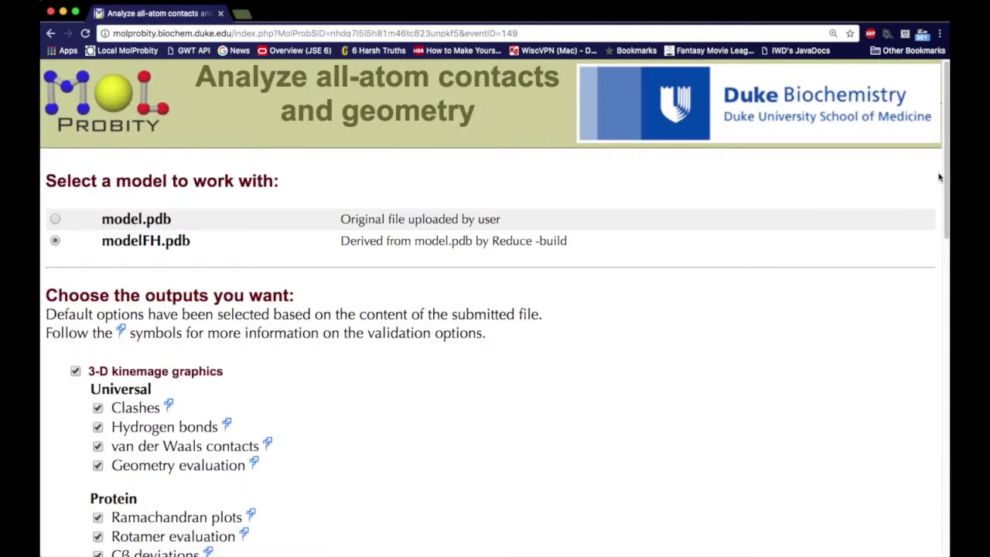
{"action": "left_click_drag", "start_coordinate": [942, 179], "coordinate": [944, 205]}
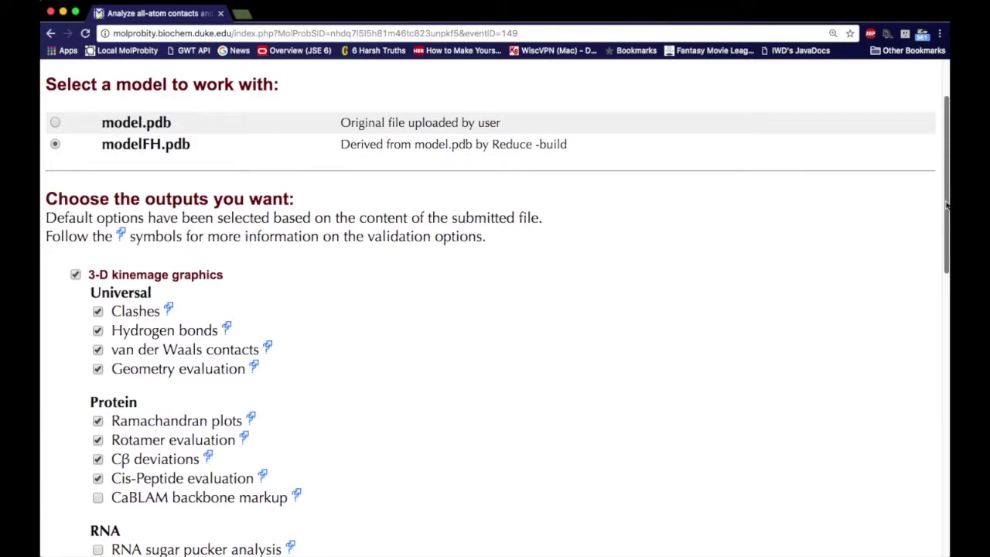
{"action": "left_click_drag", "start_coordinate": [947, 205], "coordinate": [926, 442]}
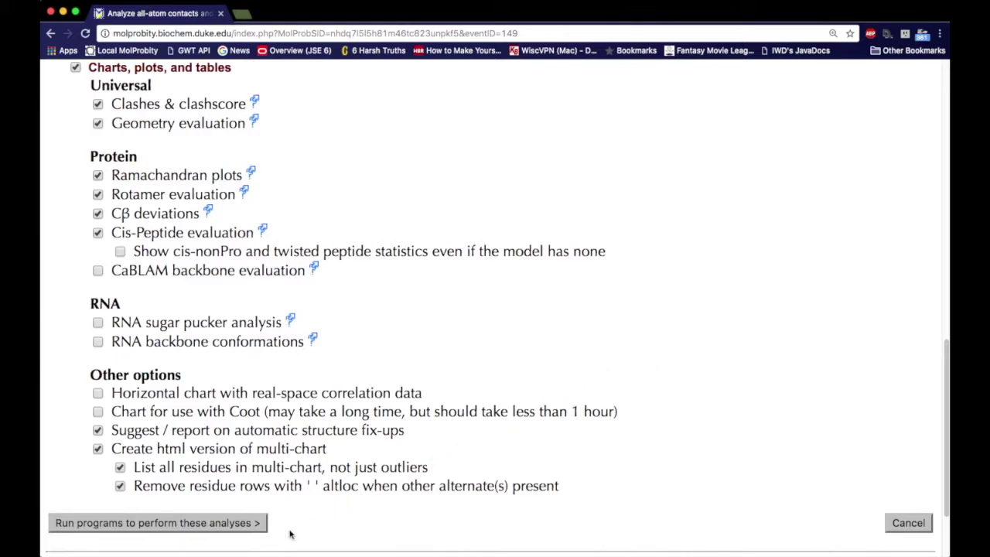
{"action": "left_click", "coordinate": [217, 525]}
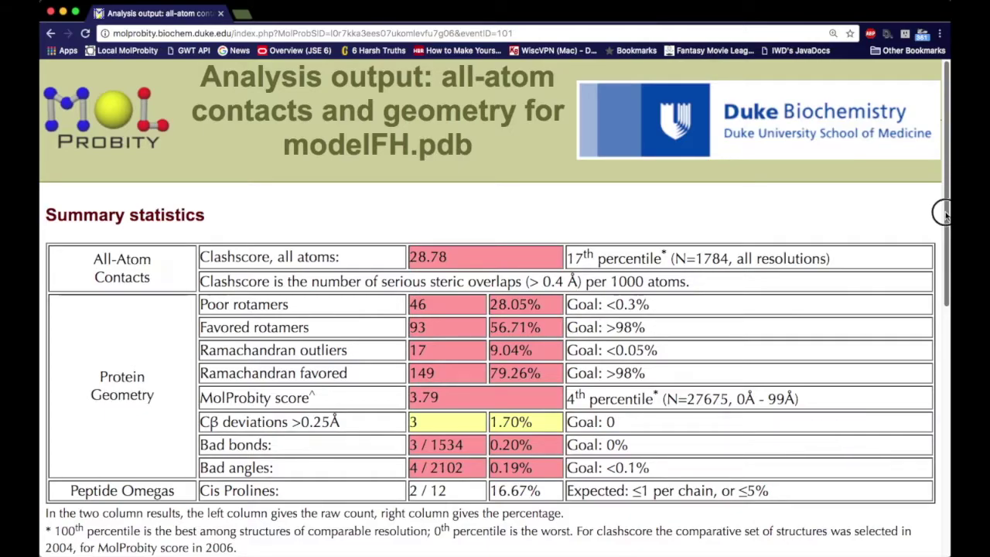
Scroll the analysis results down to the visualizations section
{"action": "left_click_drag", "start_coordinate": [947, 216], "coordinate": [921, 440]}
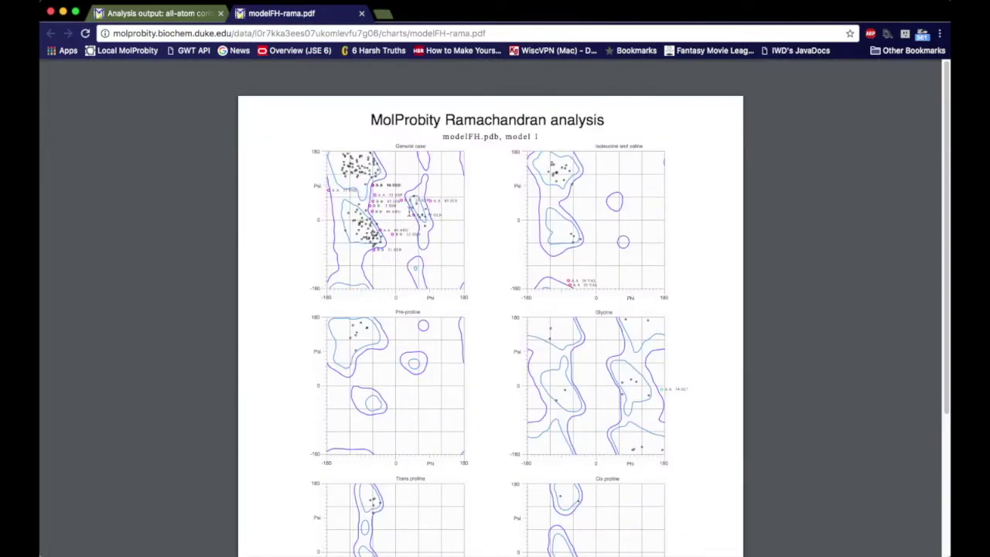
{"action": "left_click", "coordinate": [367, 15]}
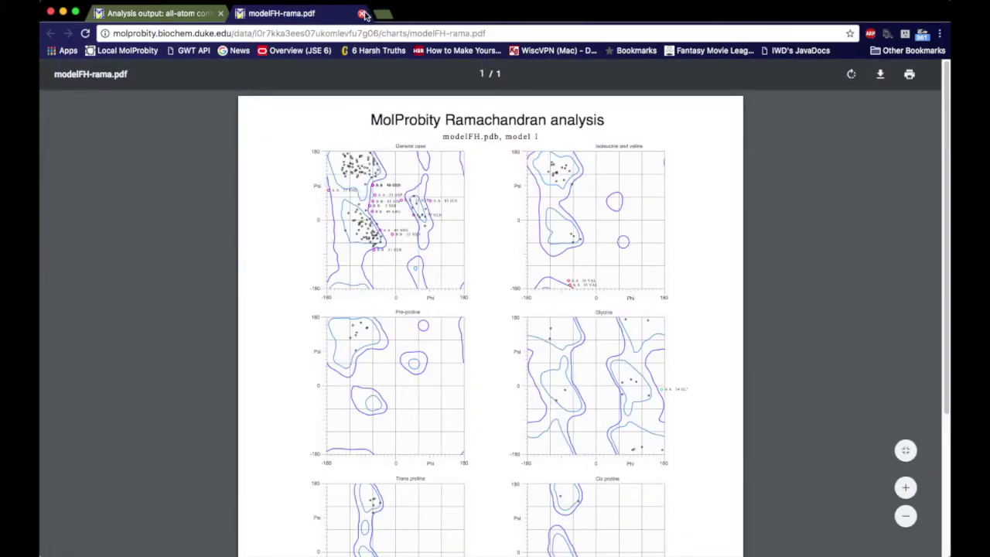
{"action": "left_click", "coordinate": [366, 15]}
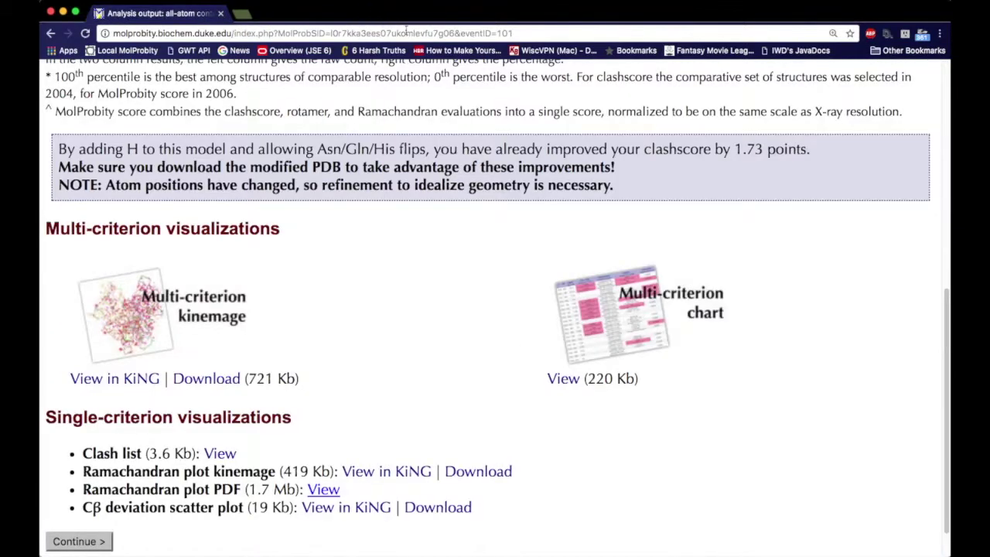
{"action": "left_click", "coordinate": [586, 330]}
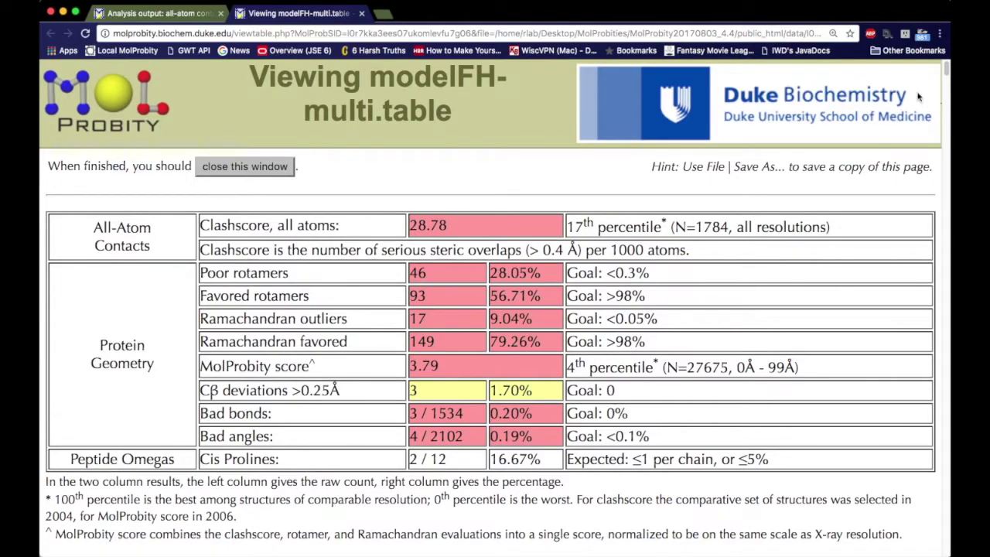
{"action": "left_click_drag", "start_coordinate": [945, 69], "coordinate": [947, 80]}
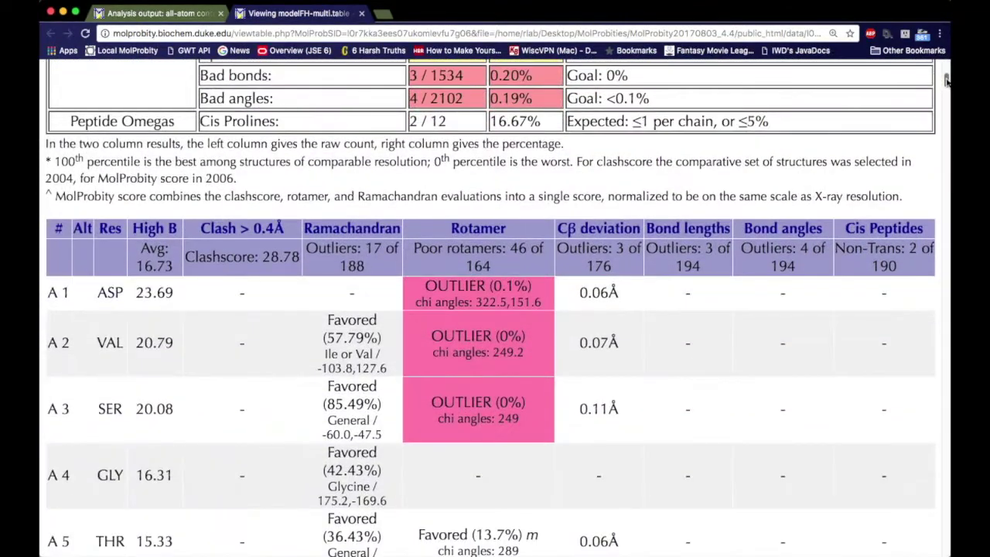
{"action": "left_click", "coordinate": [259, 228]}
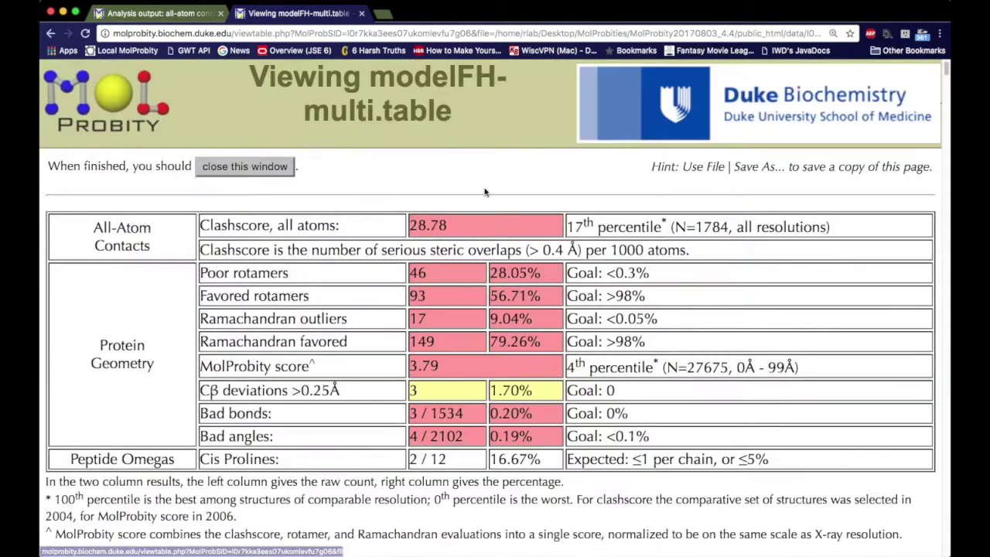
{"action": "left_click_drag", "start_coordinate": [945, 71], "coordinate": [945, 88]}
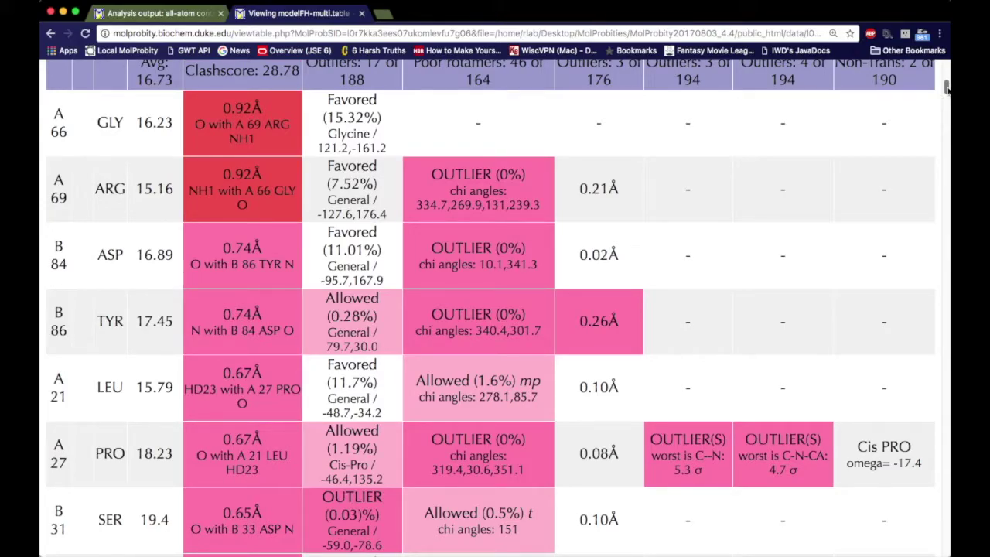
{"action": "left_click_drag", "start_coordinate": [946, 88], "coordinate": [945, 68]}
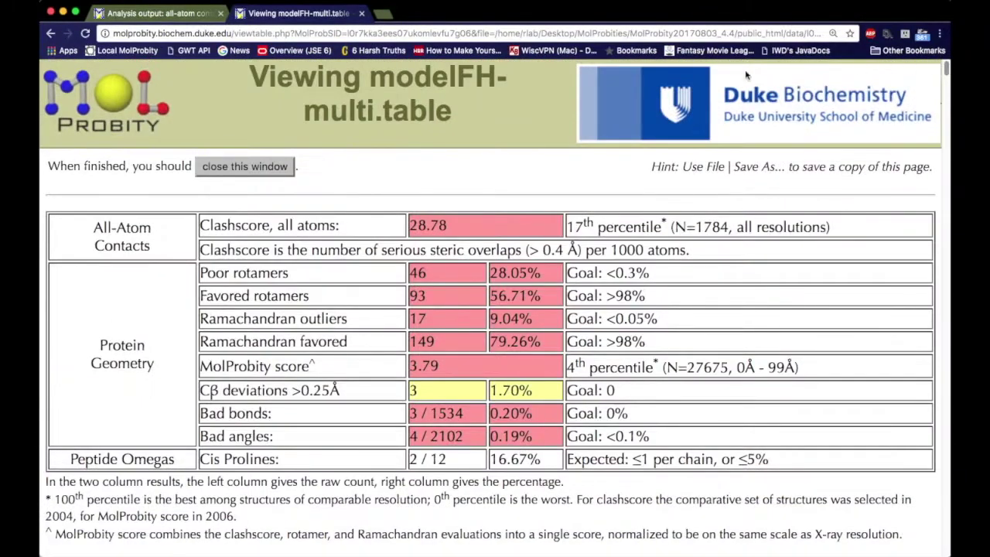
{"action": "left_click", "coordinate": [244, 167]}
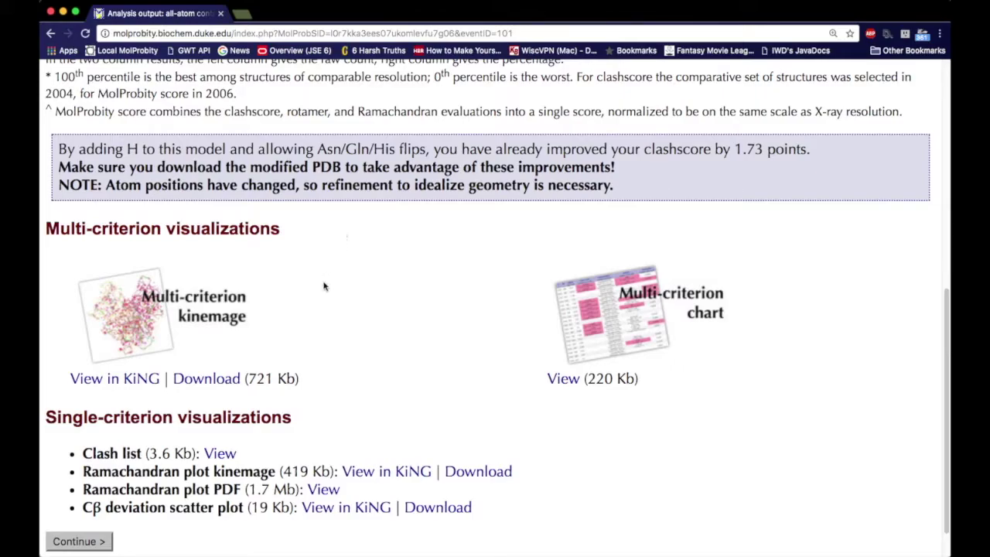
Return to the main page and expand the kinemages folder in the downloads list
{"action": "left_click", "coordinate": [79, 541]}
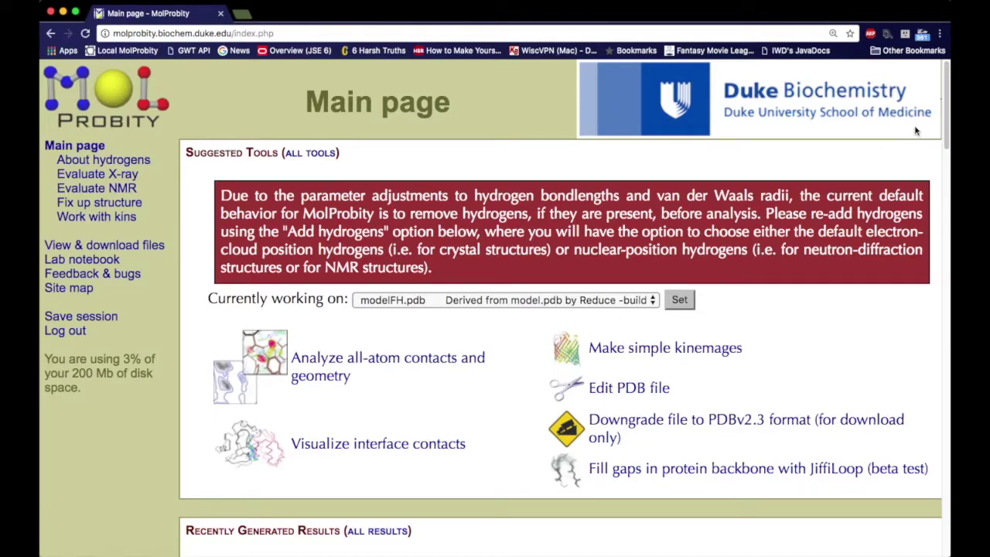
{"action": "left_click_drag", "start_coordinate": [945, 120], "coordinate": [910, 196]}
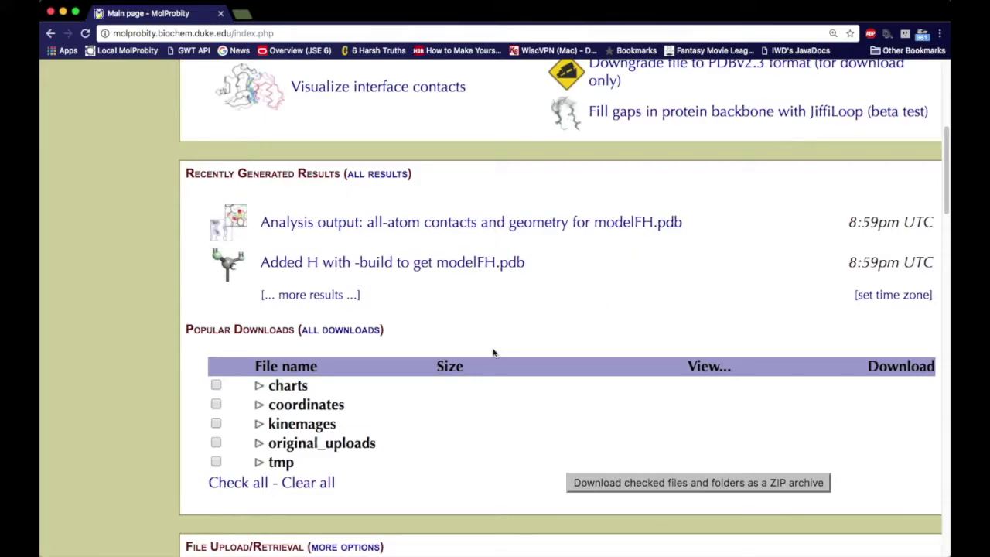
{"action": "left_click", "coordinate": [260, 386]}
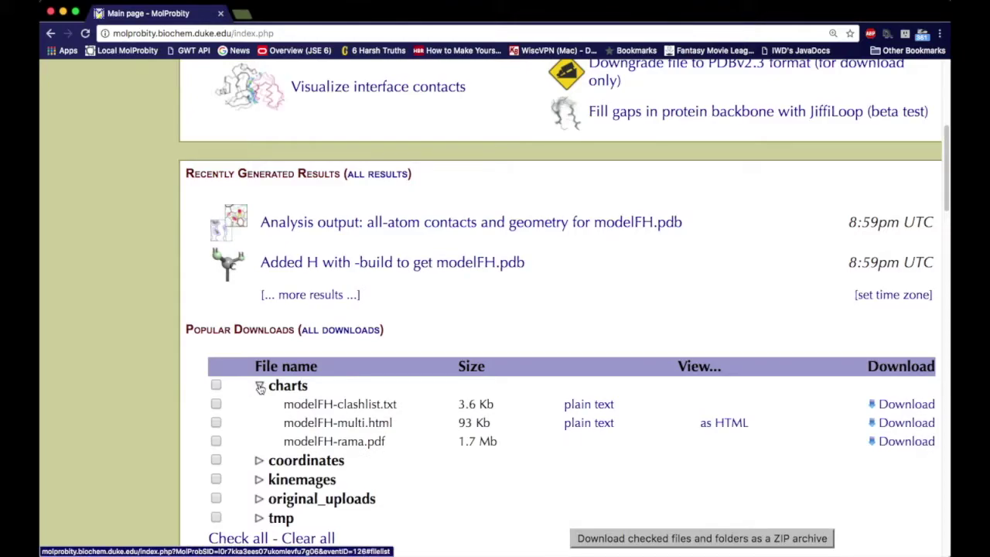
{"action": "left_click", "coordinate": [260, 386]}
{"action": "left_click", "coordinate": [260, 425]}
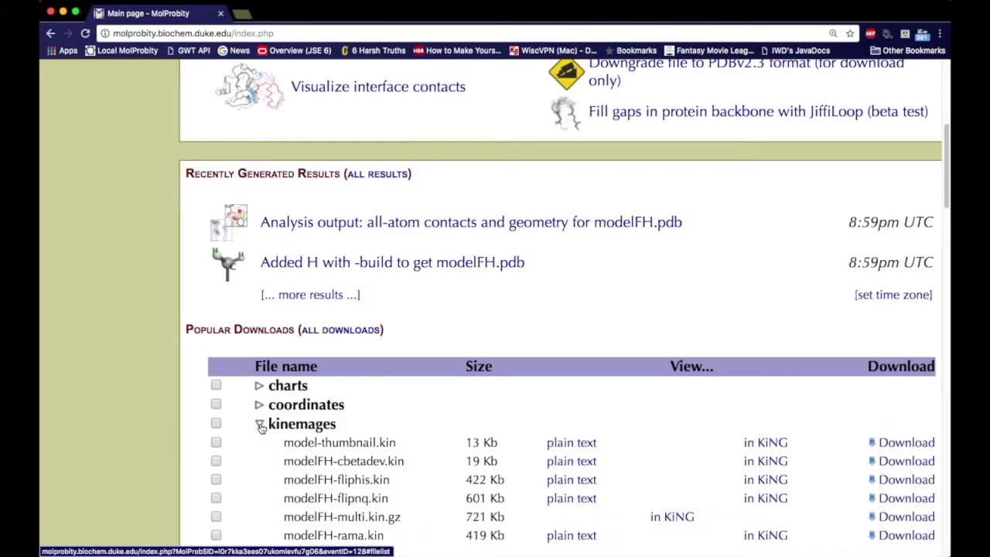
Collapse the kinemages folder, then destroy all session files and log out
{"action": "left_click", "coordinate": [261, 425]}
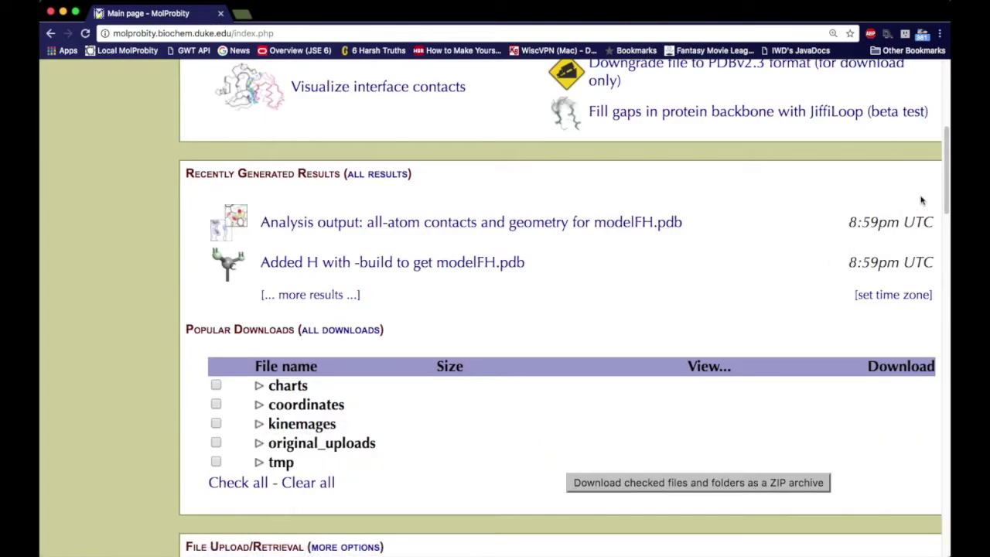
{"action": "left_click_drag", "start_coordinate": [947, 177], "coordinate": [913, 113]}
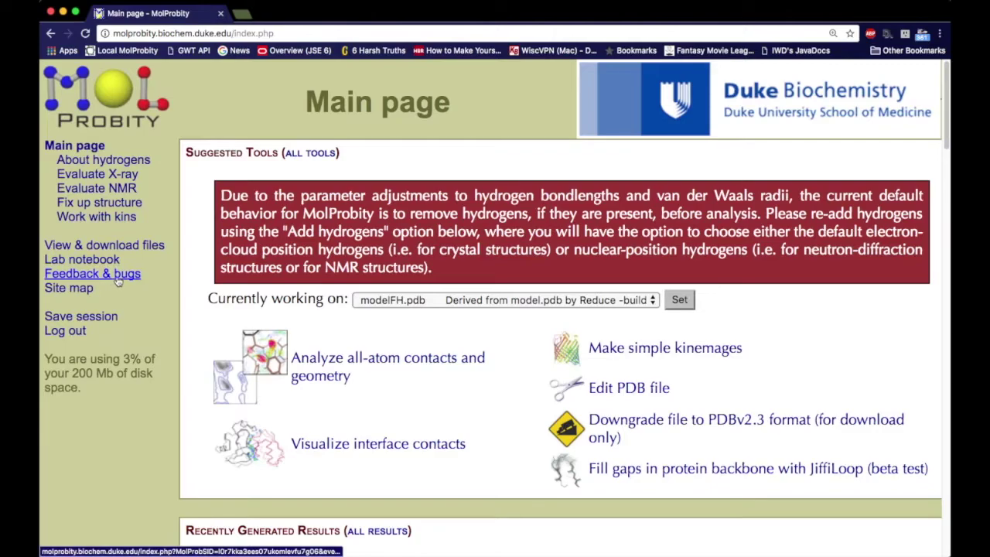
{"action": "left_click", "coordinate": [118, 279]}
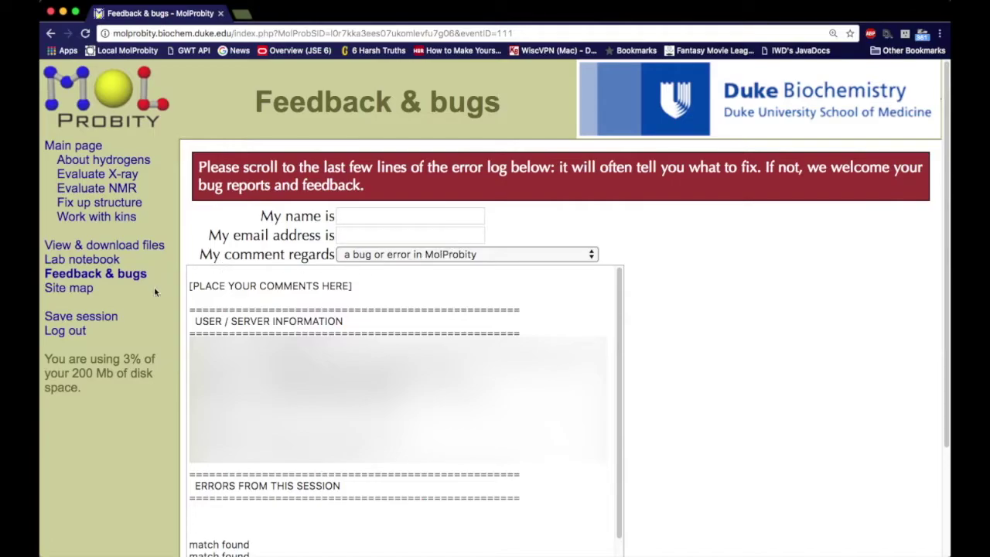
{"action": "left_click", "coordinate": [65, 331]}
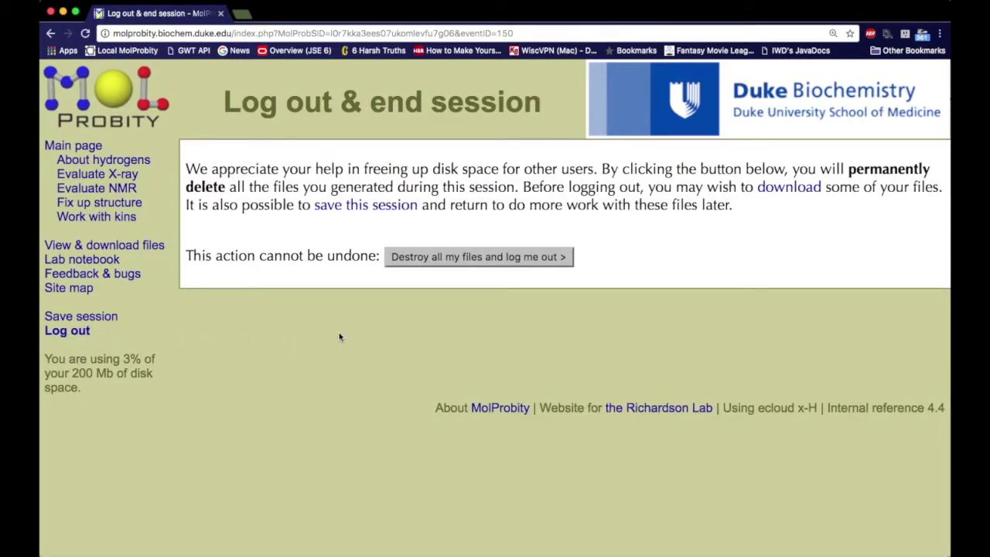
{"action": "left_click", "coordinate": [484, 258]}
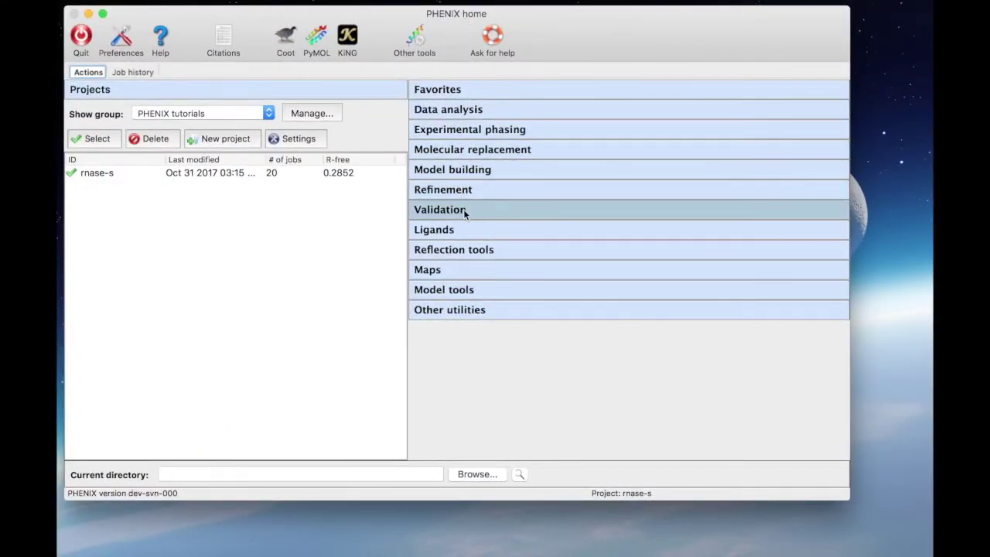
Open Comprehensive validation (MolProbity) from PHENIX's Validation tools
{"action": "left_click", "coordinate": [493, 214]}
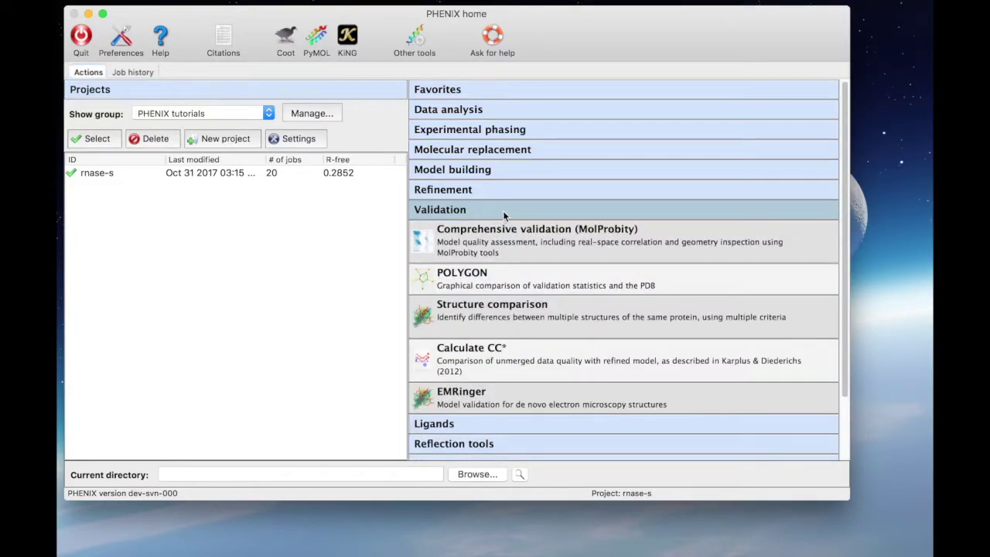
{"action": "left_click", "coordinate": [536, 235]}
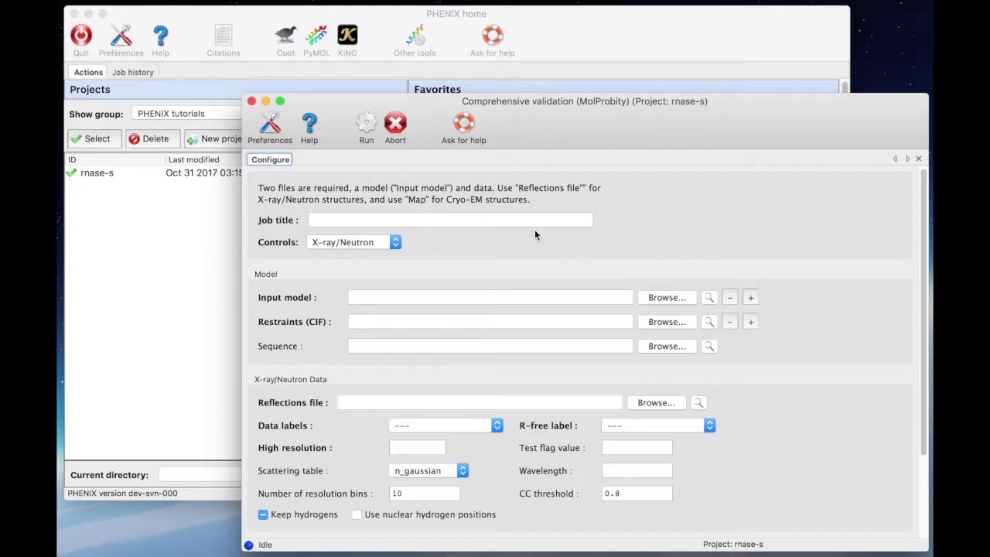
Set model.pdb as the validation input model
{"action": "left_click", "coordinate": [667, 298]}
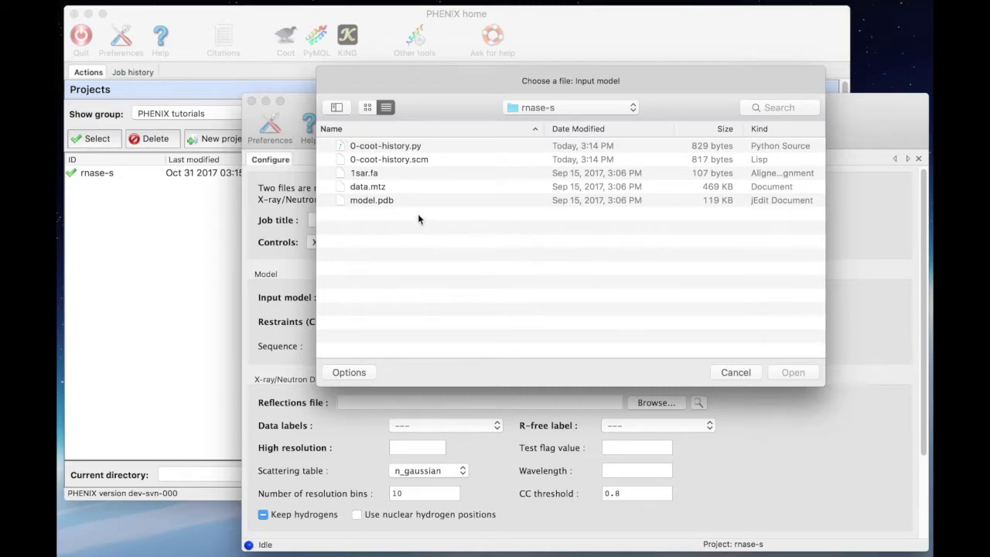
{"action": "left_click", "coordinate": [385, 202]}
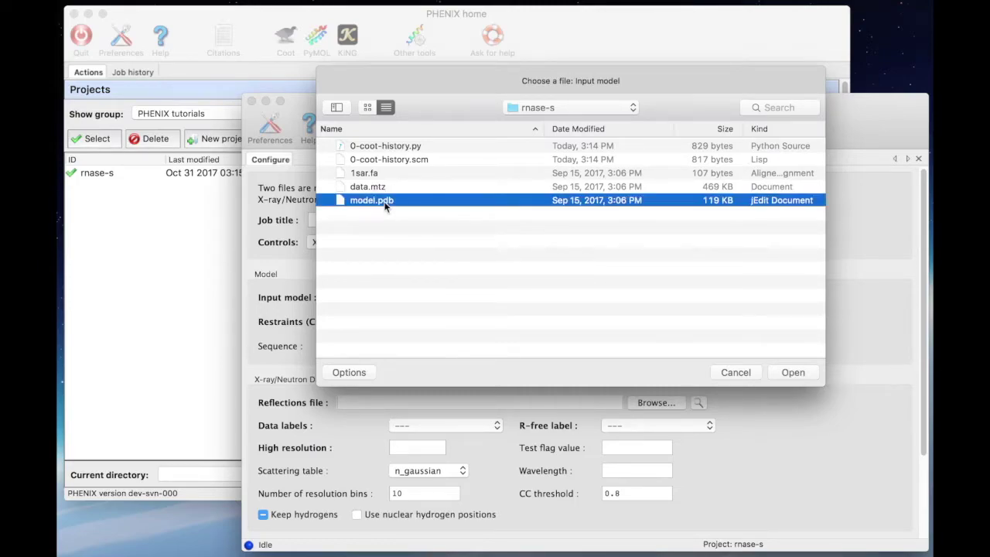
{"action": "left_click", "coordinate": [789, 374]}
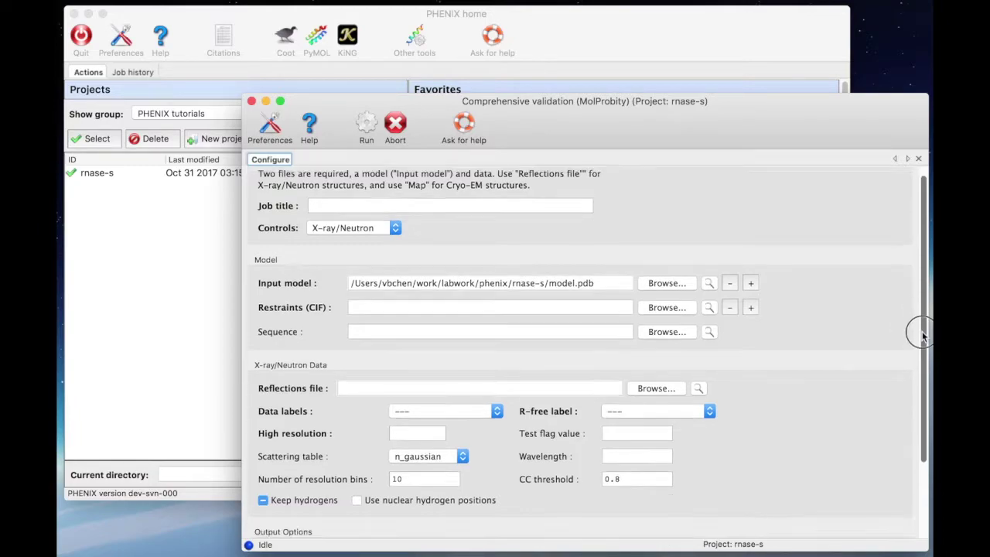
Enable saving a KiNG kinemage file and start the validation run
{"action": "left_click_drag", "start_coordinate": [922, 318], "coordinate": [924, 402]}
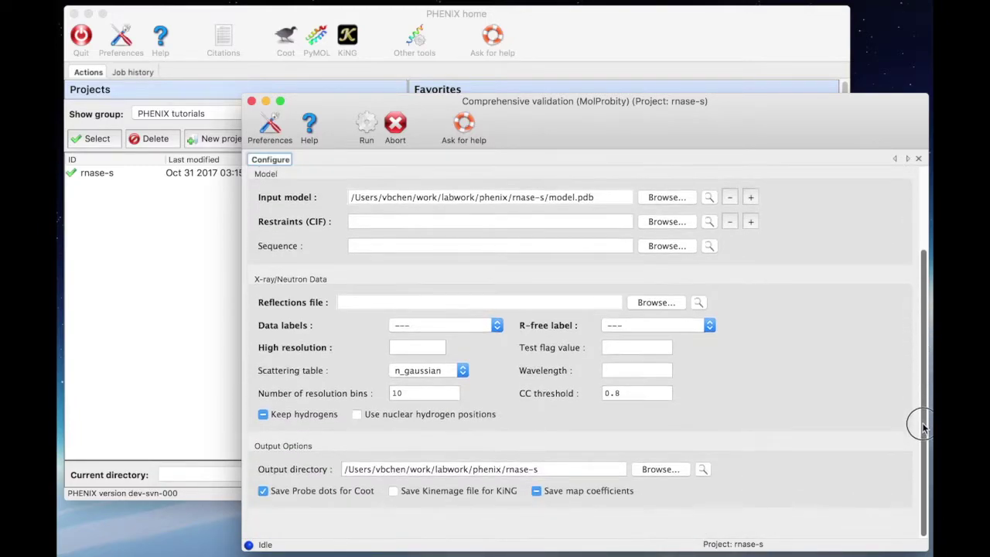
{"action": "left_click", "coordinate": [394, 490]}
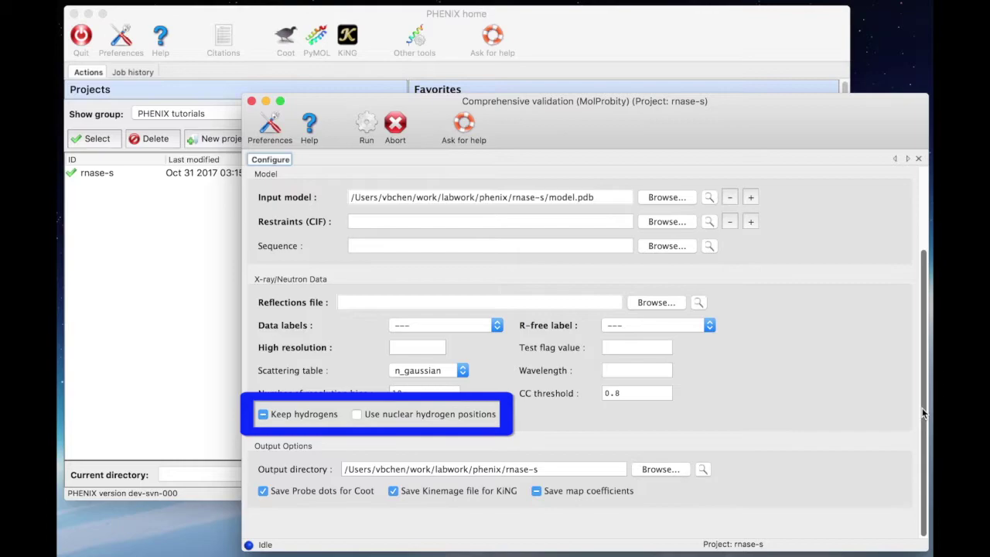
{"action": "scroll", "coordinate": [921, 402], "scroll_direction": "up", "scroll_amount": 5}
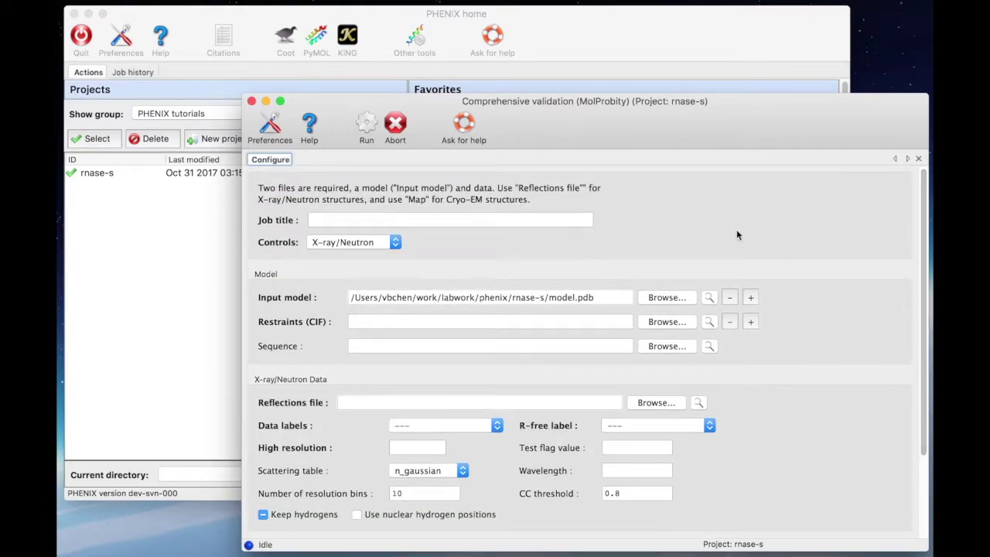
{"action": "left_click", "coordinate": [367, 135]}
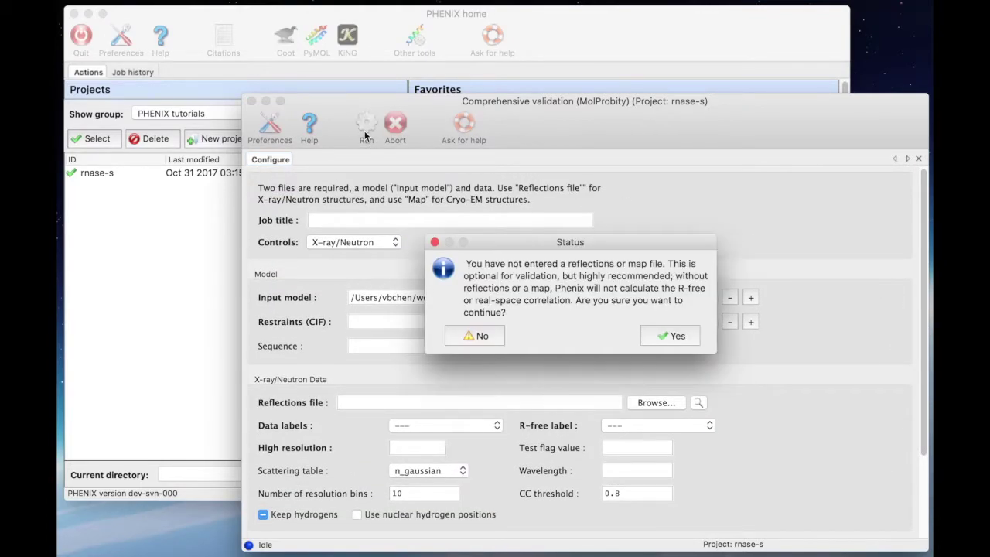
Proceed without reflections, then load the validated model in Coot and rotate it
{"action": "left_click", "coordinate": [679, 340]}
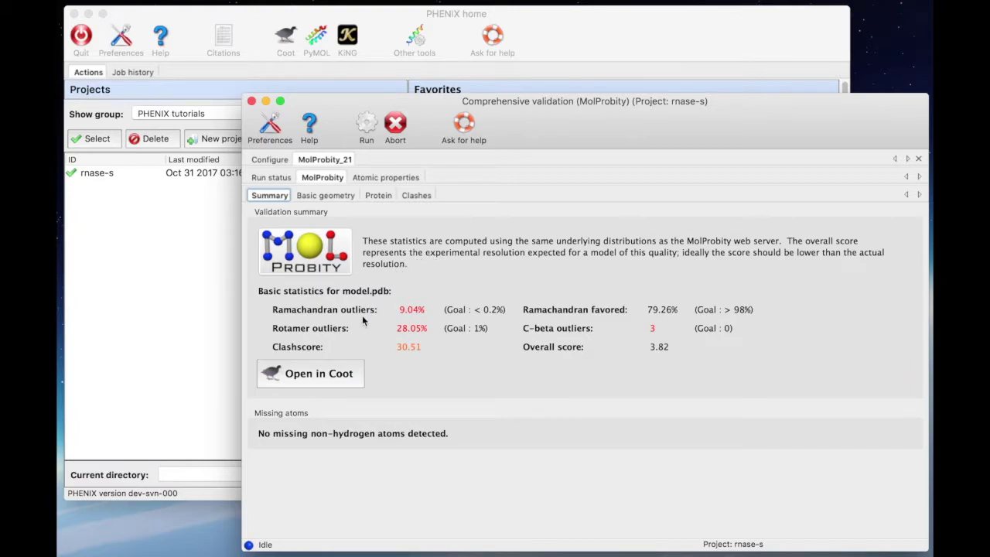
{"action": "left_click", "coordinate": [328, 373]}
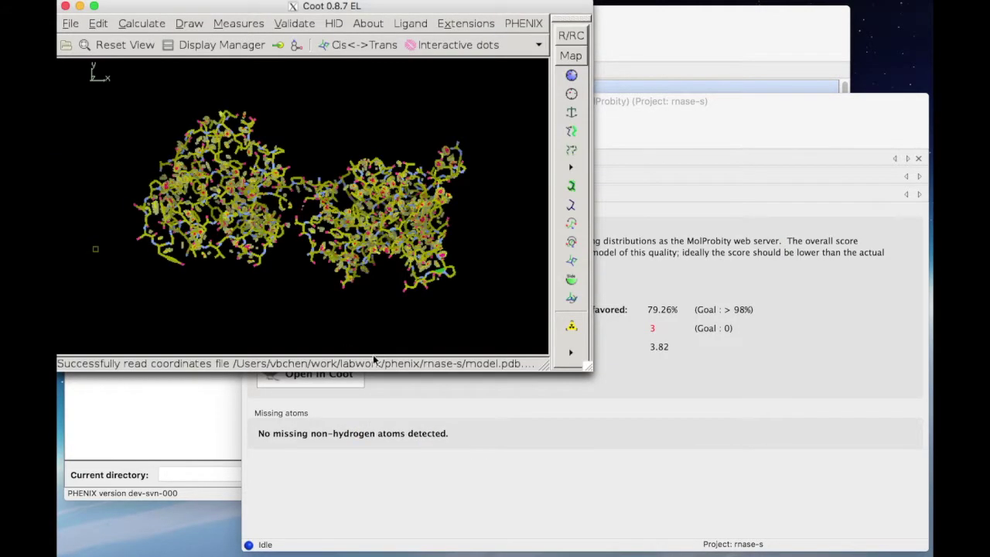
{"action": "left_click_drag", "start_coordinate": [406, 298], "coordinate": [399, 229]}
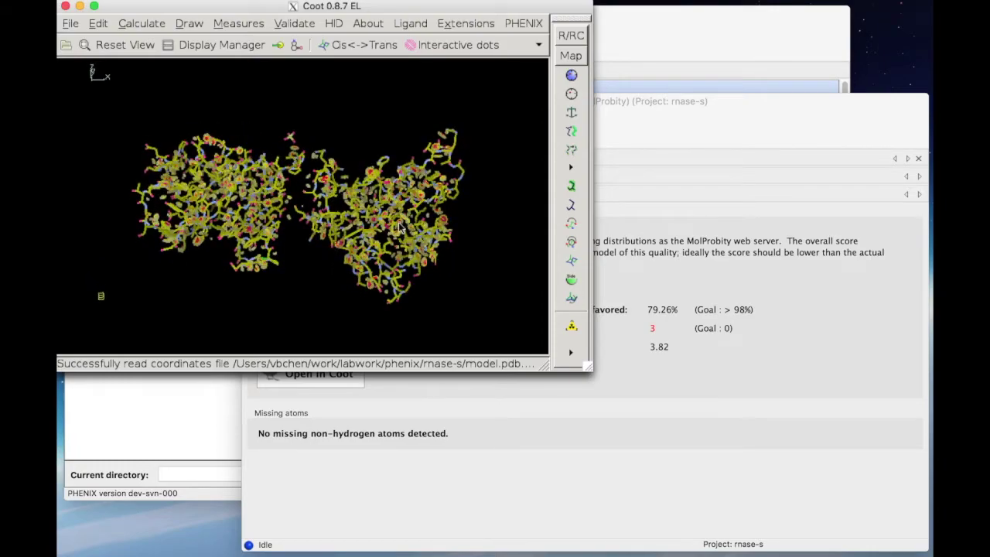
{"action": "left_click", "coordinate": [517, 375]}
Review geometry, Ramachandran/rotamer and clash results, then the occupancy and B-factor statistics
{"action": "left_click", "coordinate": [343, 197]}
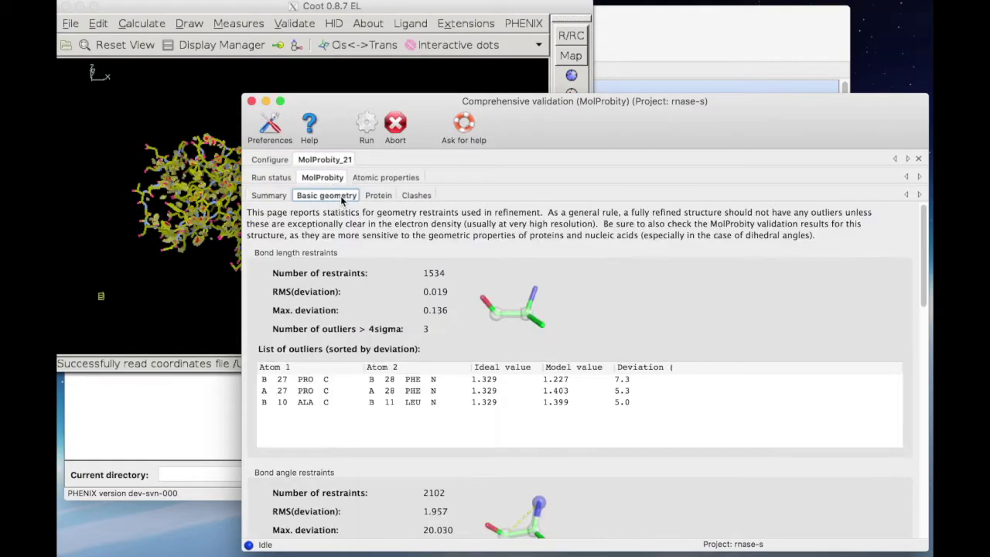
{"action": "left_click_drag", "start_coordinate": [923, 271], "coordinate": [927, 404]}
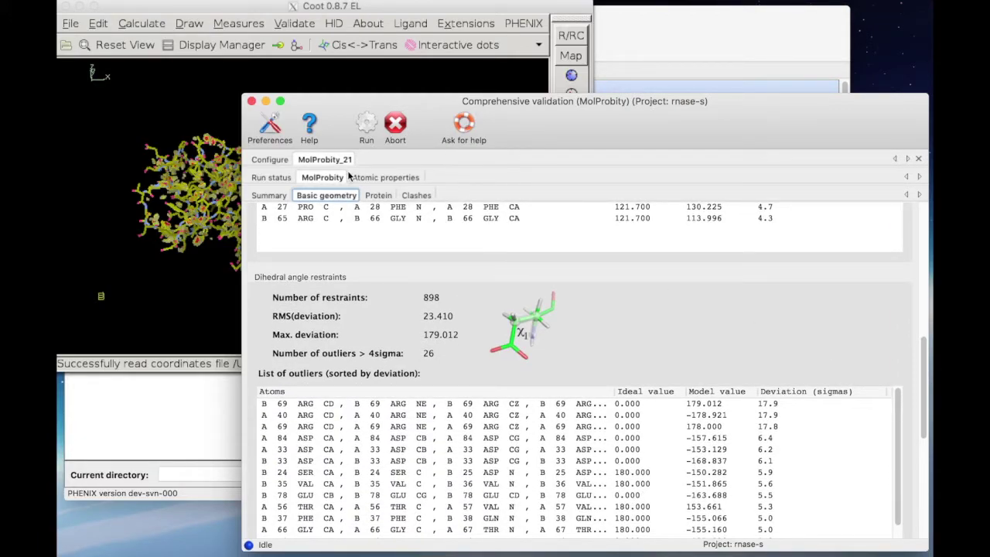
{"action": "left_click", "coordinate": [374, 196]}
{"action": "left_click_drag", "start_coordinate": [925, 246], "coordinate": [923, 415]}
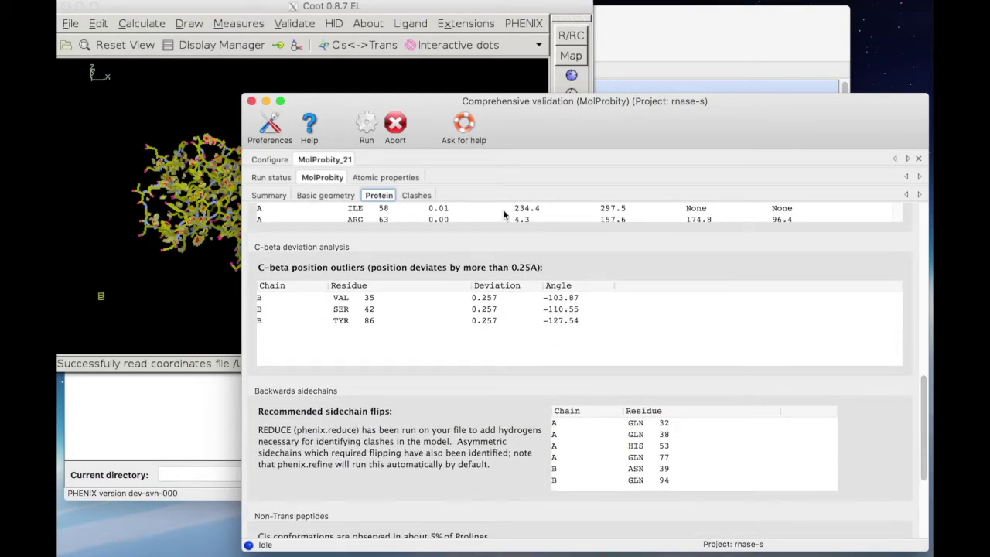
{"action": "left_click", "coordinate": [416, 197]}
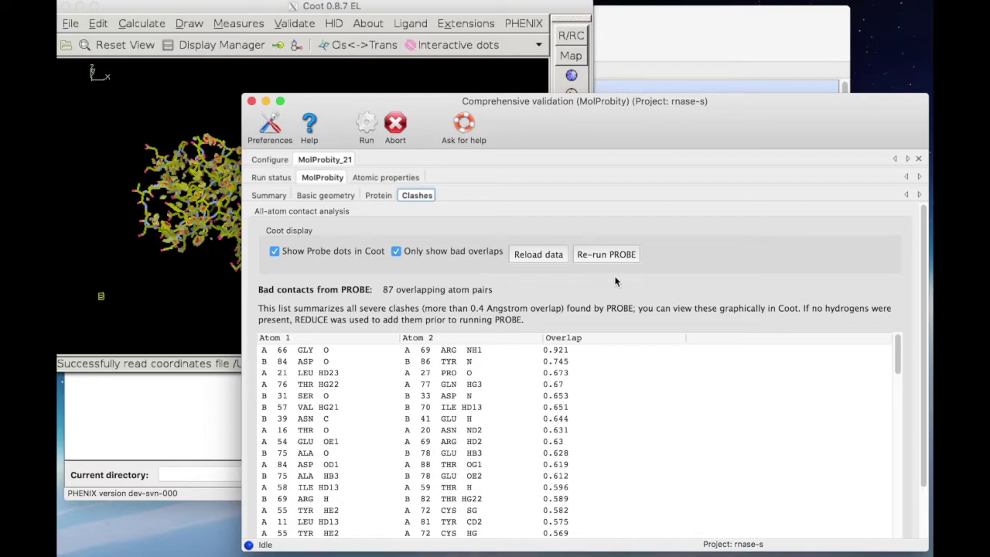
{"action": "left_click", "coordinate": [396, 177]}
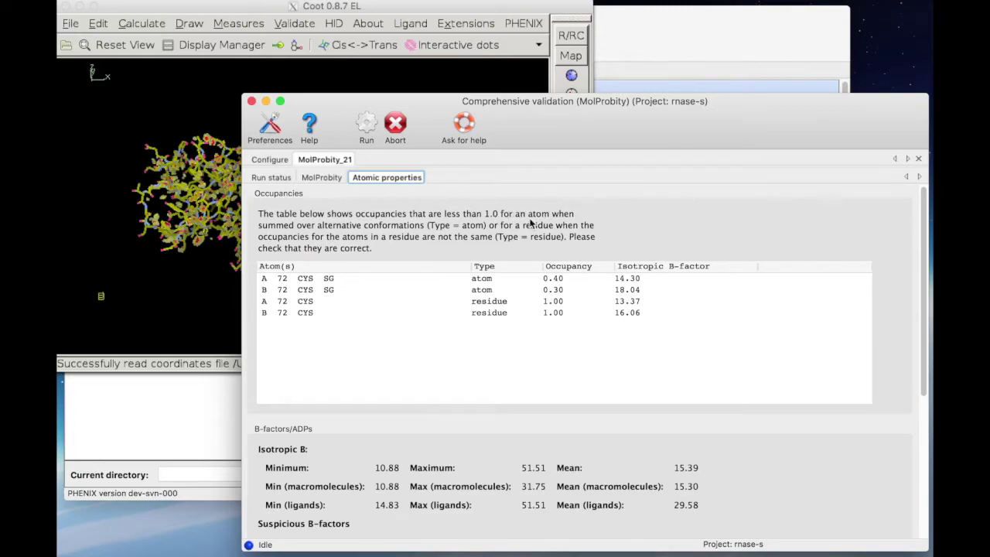
{"action": "left_click_drag", "start_coordinate": [923, 268], "coordinate": [923, 367]}
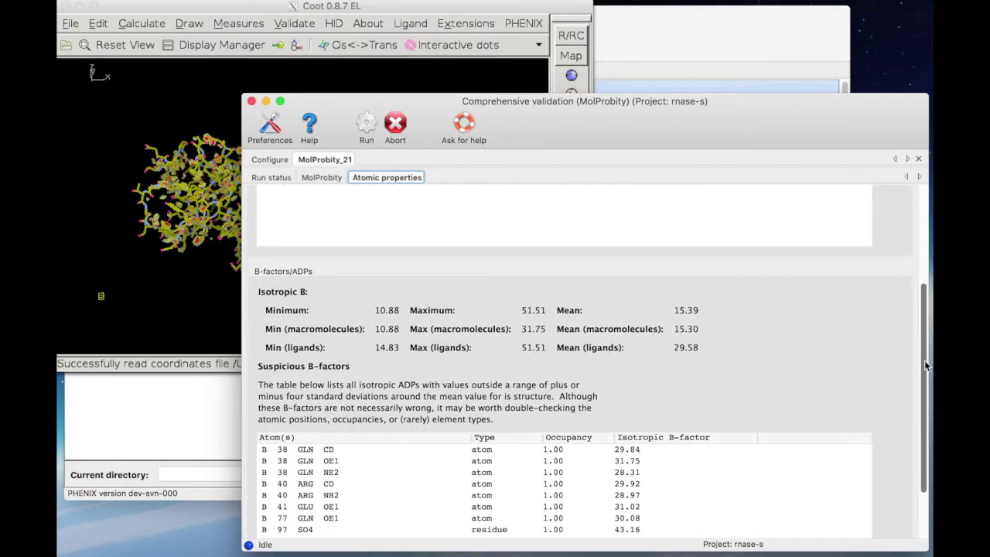
Centre Coot on the Thr 76 HG22, Asp 84 OD1 and Ile 58 HD13 clashes
{"action": "left_click", "coordinate": [322, 178]}
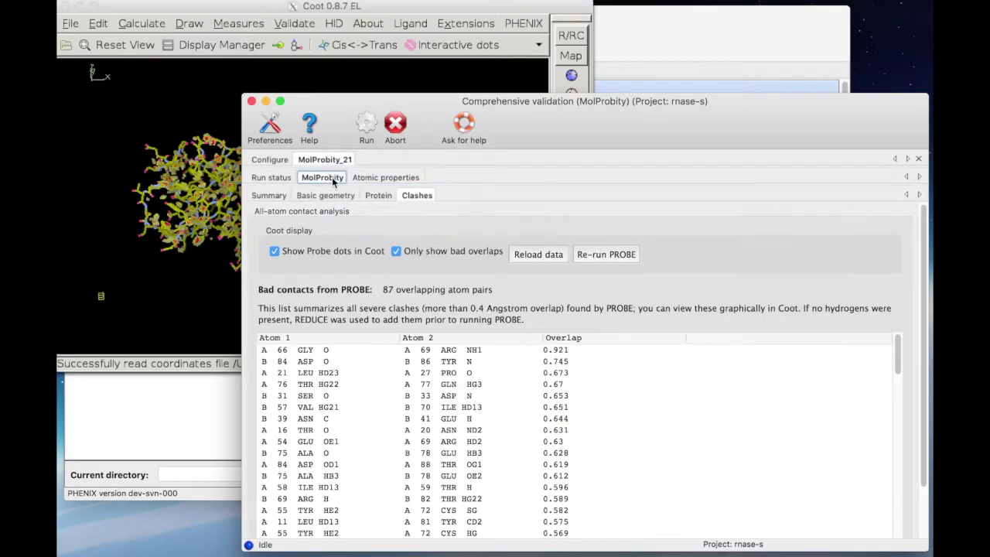
{"action": "left_click", "coordinate": [339, 386]}
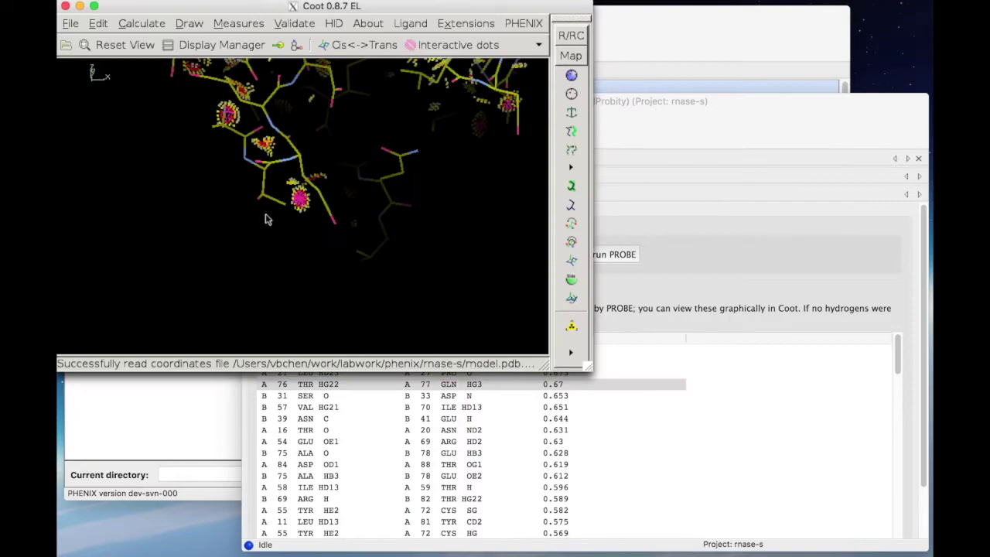
{"action": "left_click", "coordinate": [327, 465]}
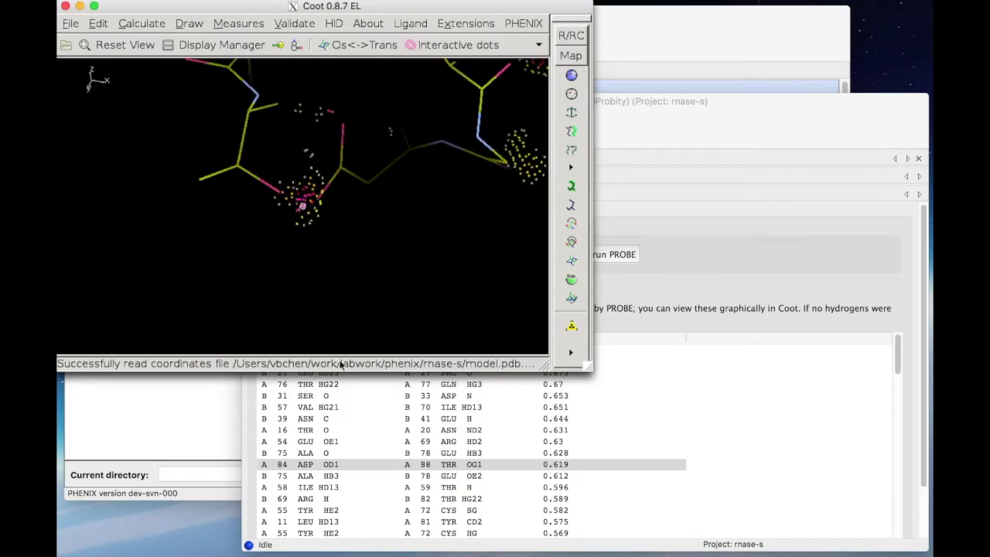
{"action": "left_click", "coordinate": [331, 487]}
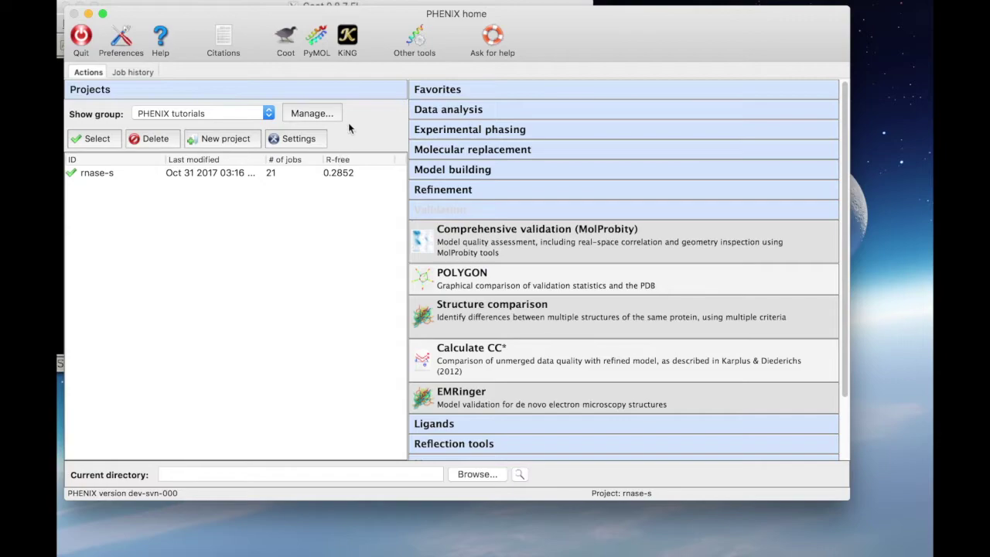
Launch KiNG and load rnase-s_molprobity_21.kin from the MolProbity_21 folder
{"action": "left_click", "coordinate": [347, 38]}
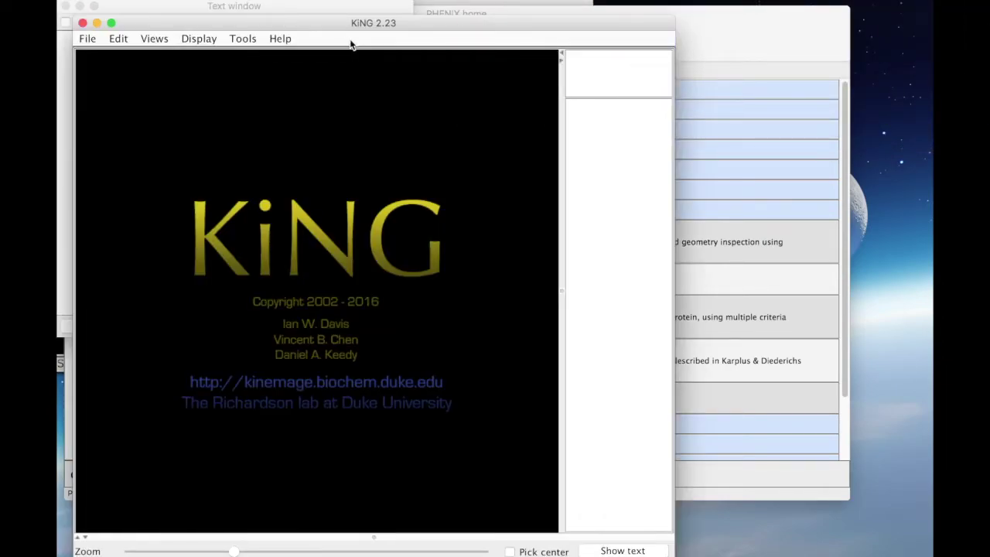
{"action": "left_click", "coordinate": [89, 40]}
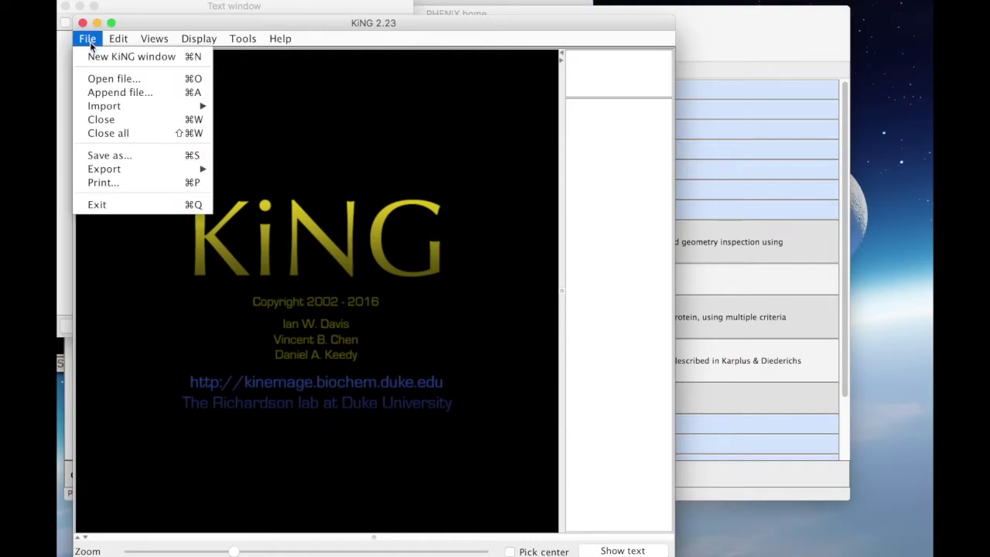
{"action": "left_click", "coordinate": [99, 80]}
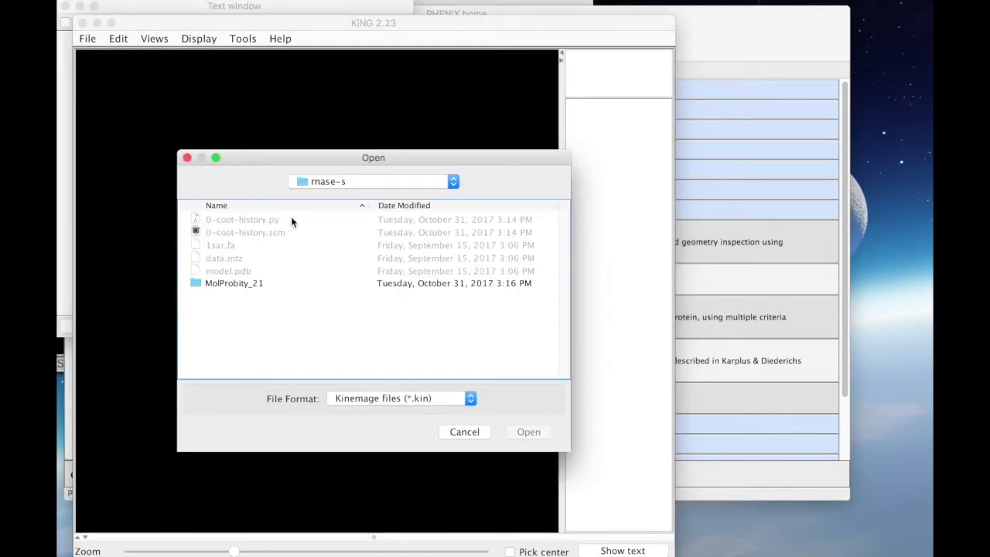
{"action": "double_click", "coordinate": [257, 284]}
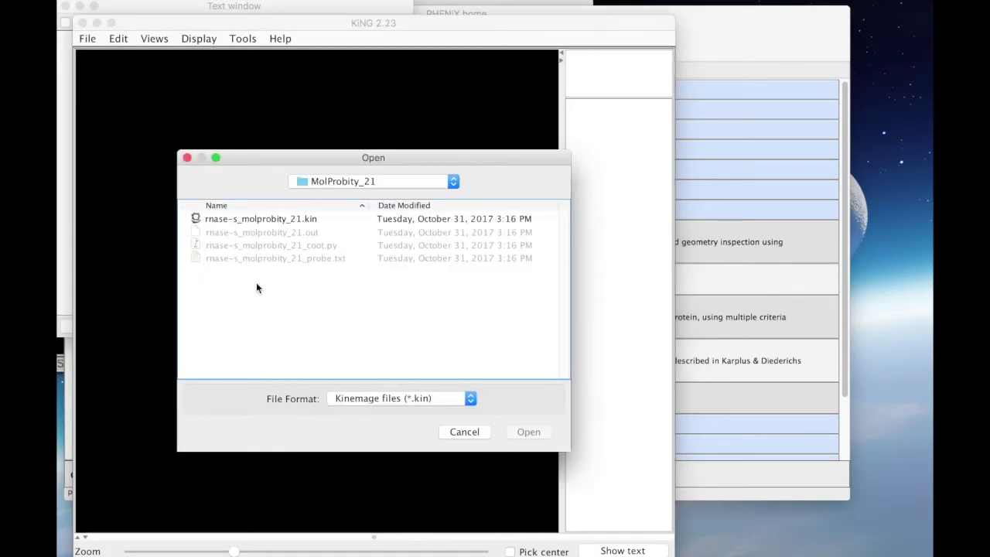
{"action": "double_click", "coordinate": [267, 219]}
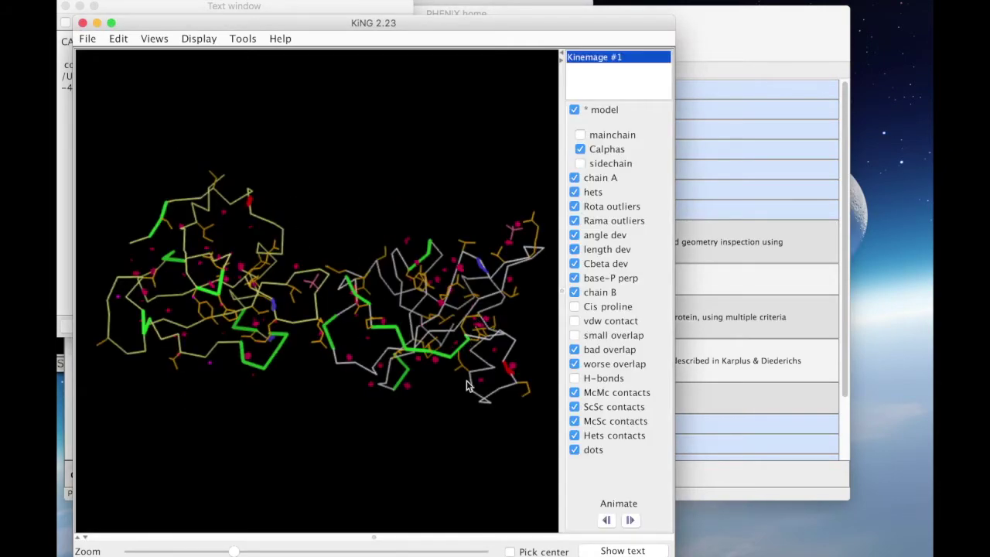
Rotate the kinemage and zoom in closely on one section of the chain
{"action": "mouse_move", "coordinate": [471, 404]}
{"action": "left_mouse_down"}
{"action": "mouse_move", "coordinate": [445, 290]}
{"action": "mouse_move", "coordinate": [458, 347]}
{"action": "mouse_move", "coordinate": [427, 338]}
{"action": "left_mouse_up"}
{"action": "scroll", "coordinate": [325, 342], "scroll_direction": "down", "scroll_amount": 3}
{"action": "left_click_drag", "start_coordinate": [421, 249], "coordinate": [428, 342]}
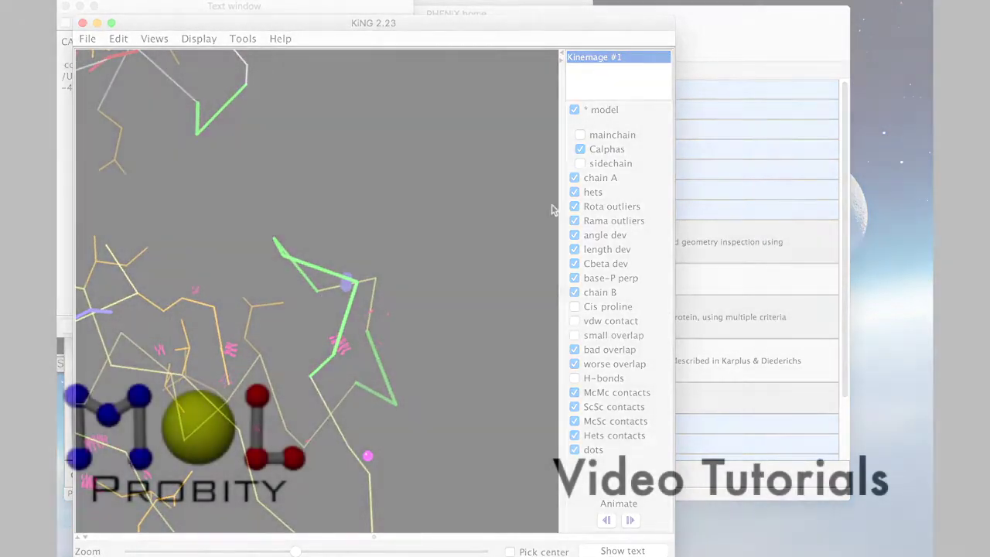